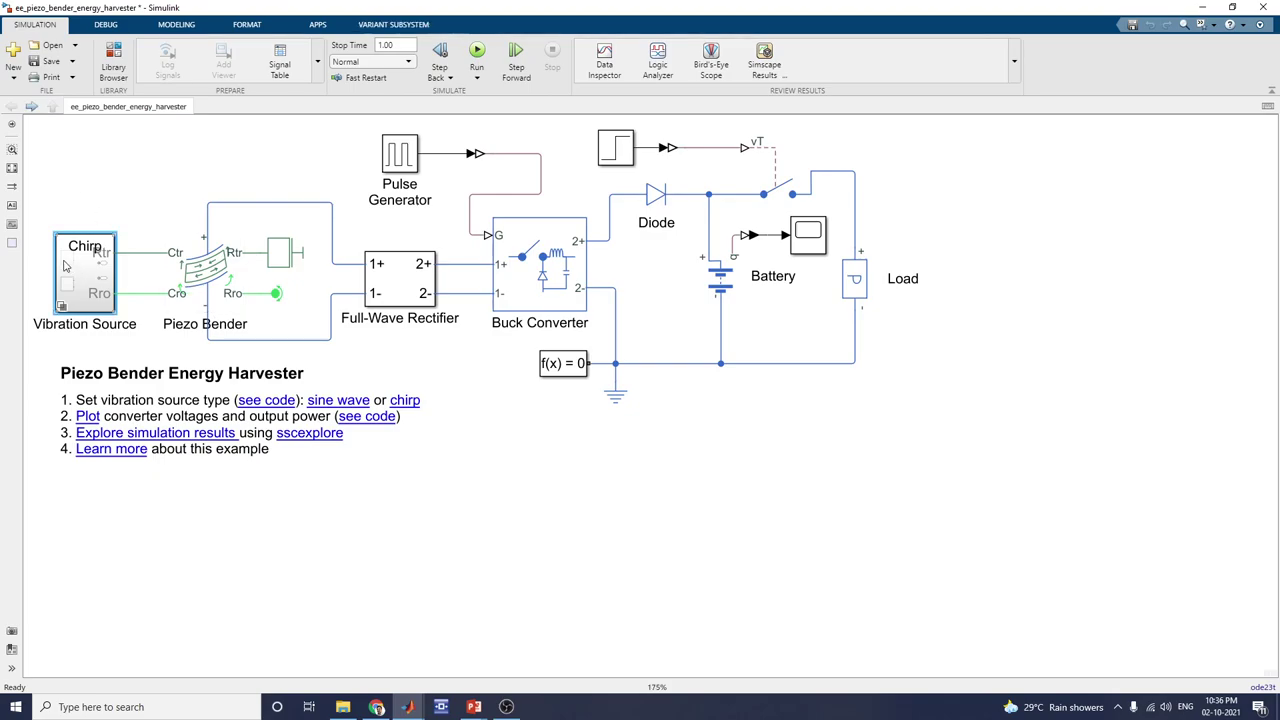
Switch the vibration source of the piezo bender energy harvester model to sine wave
left_click(83, 257)
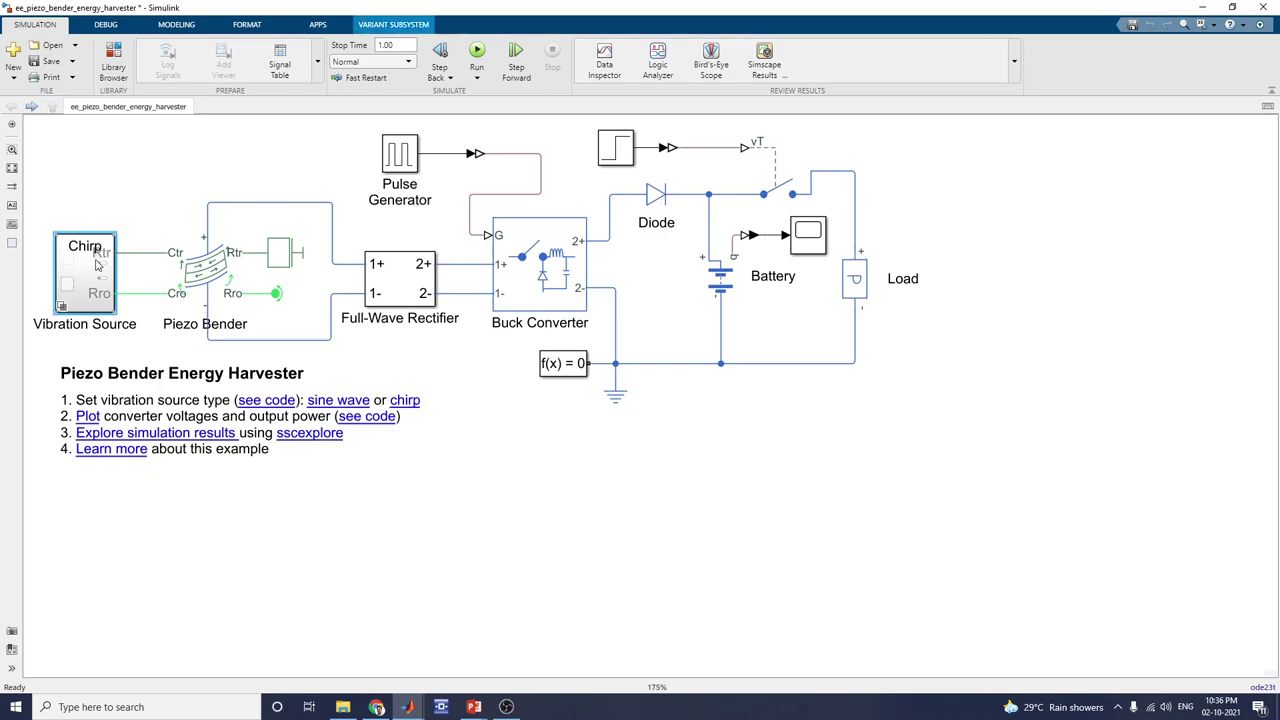
left_click(343, 403)
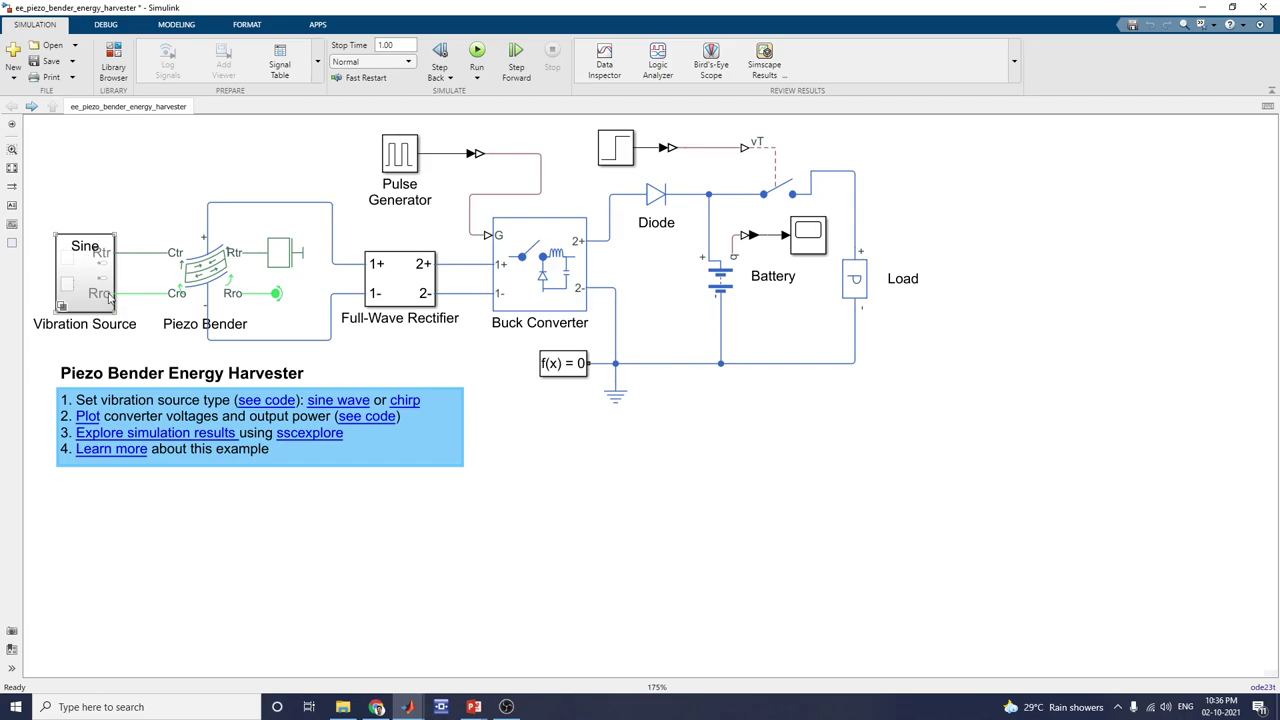
left_click(317, 582)
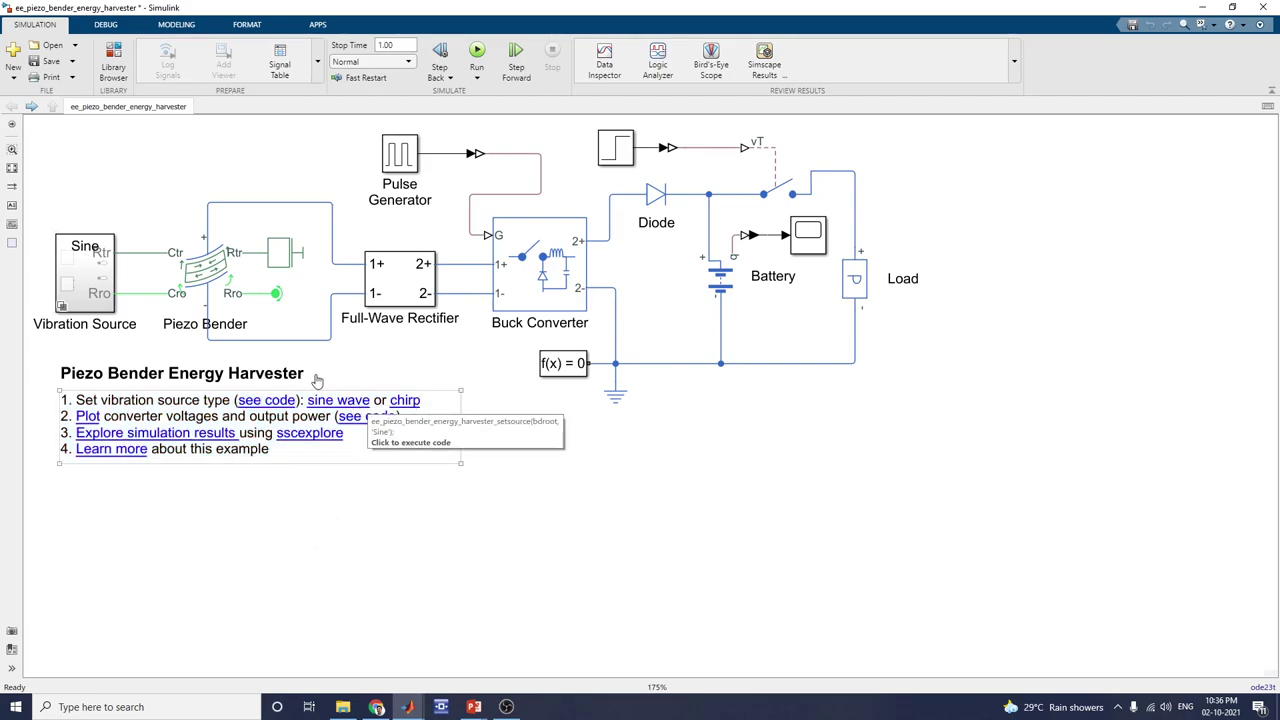
Inspect the Mass block's parameters and the internal circuit of the Full-Wave Rectifier, then return to the main model
double_click(296, 272)
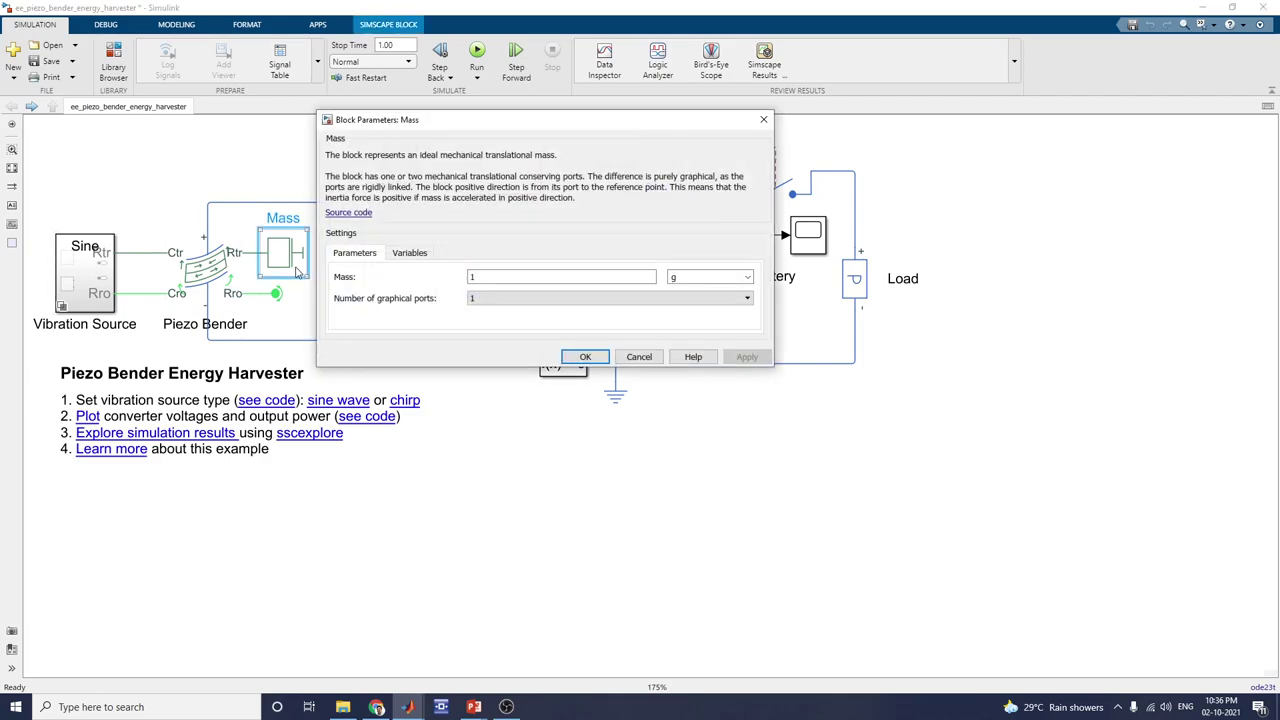
left_click(645, 358)
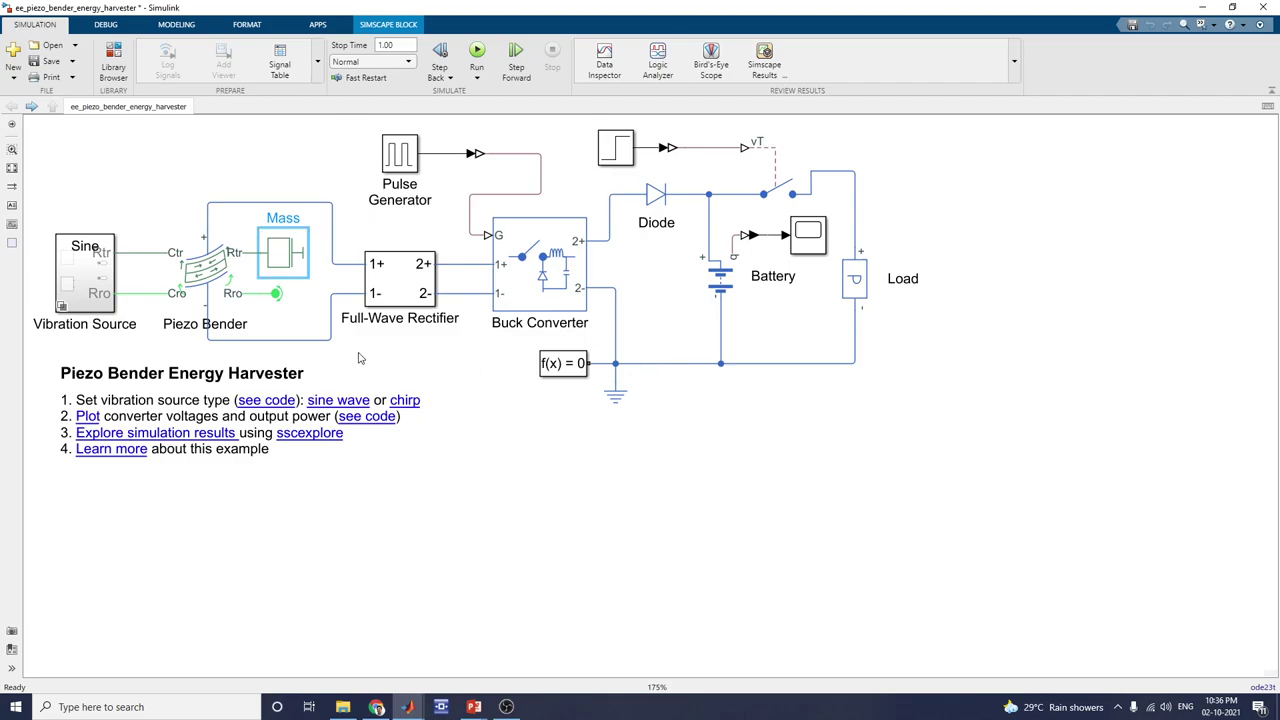
double_click(273, 330)
double_click(241, 212)
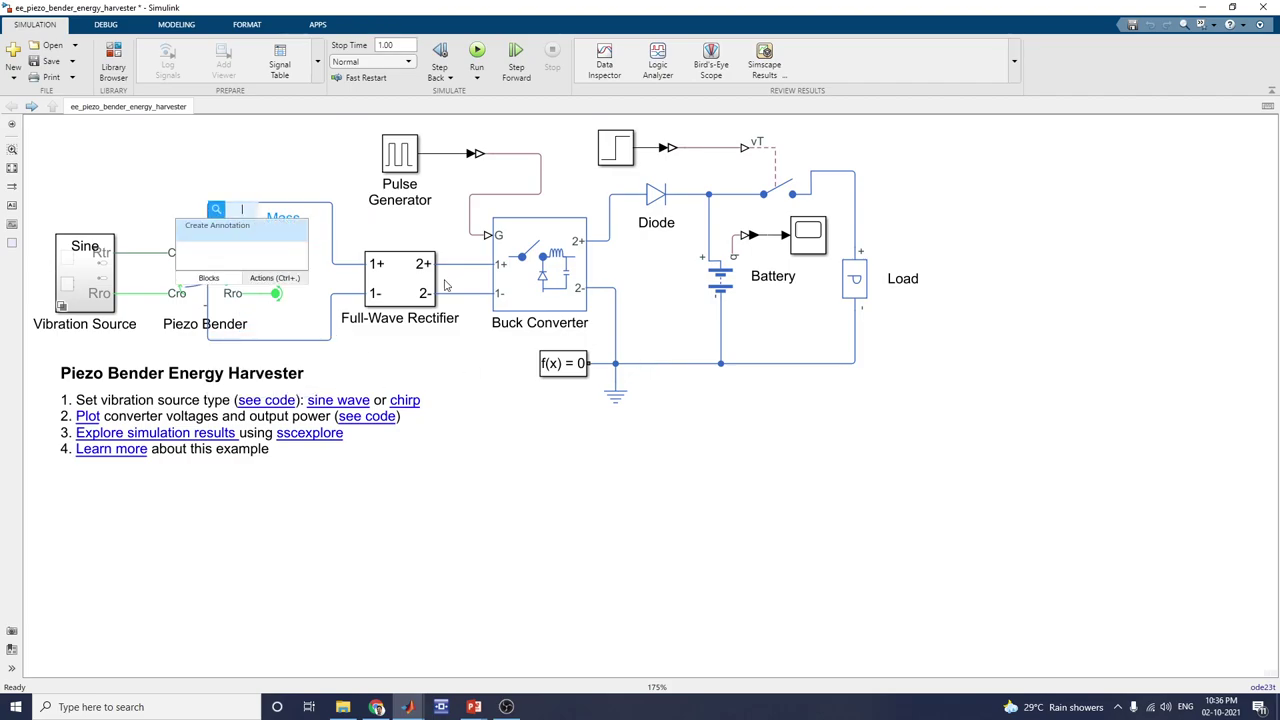
double_click(417, 289)
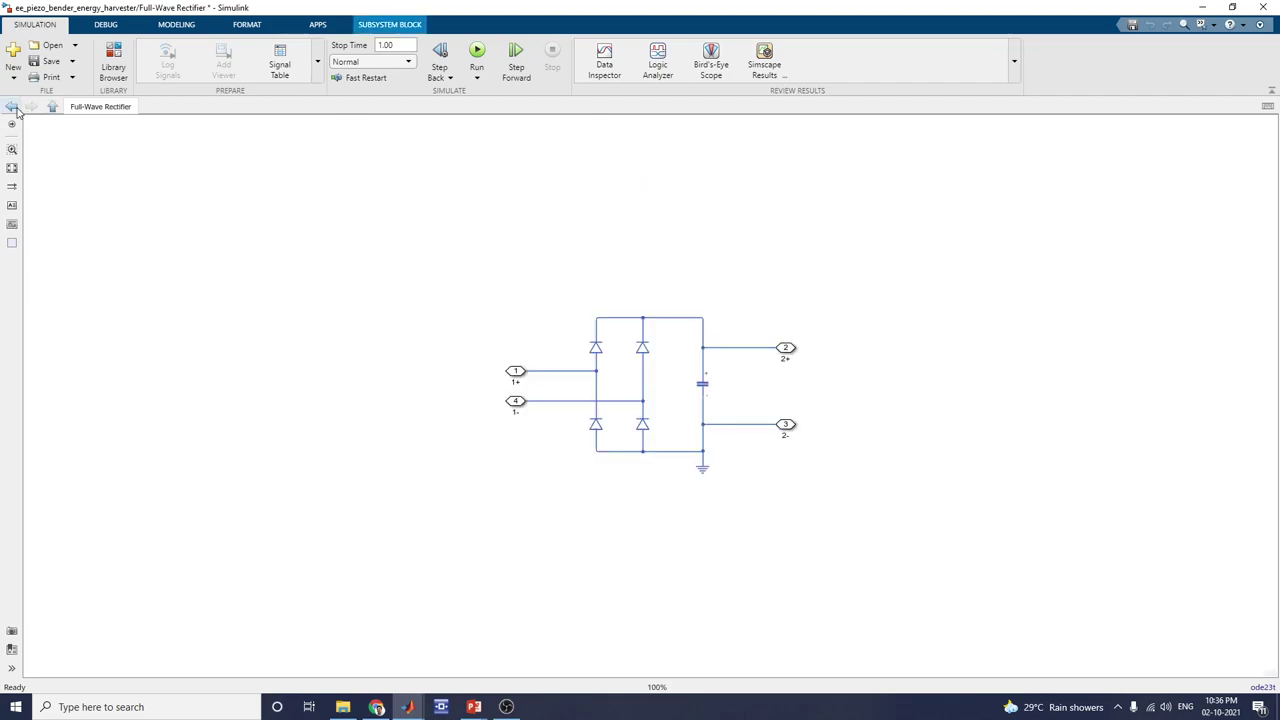
left_click(14, 108)
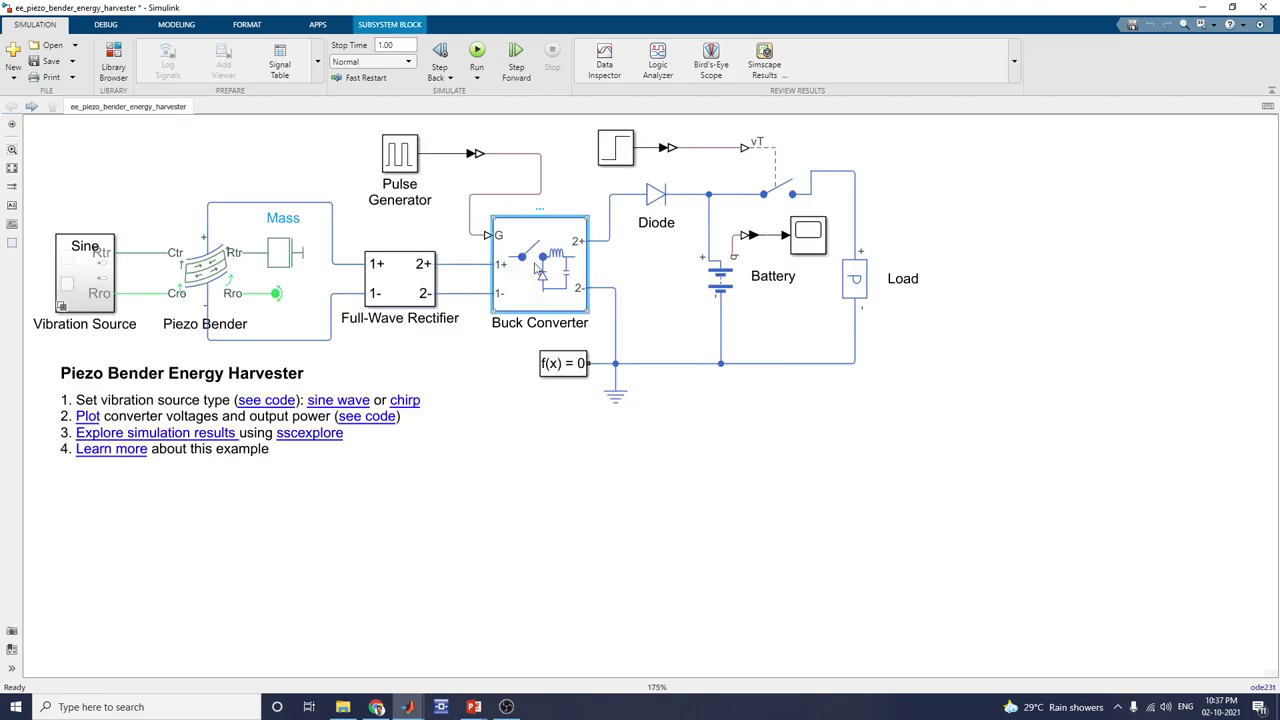
Review the Buck Converter's diode and switching device parameters, keeping Ideal Semiconductor Switch as the device
double_click(537, 268)
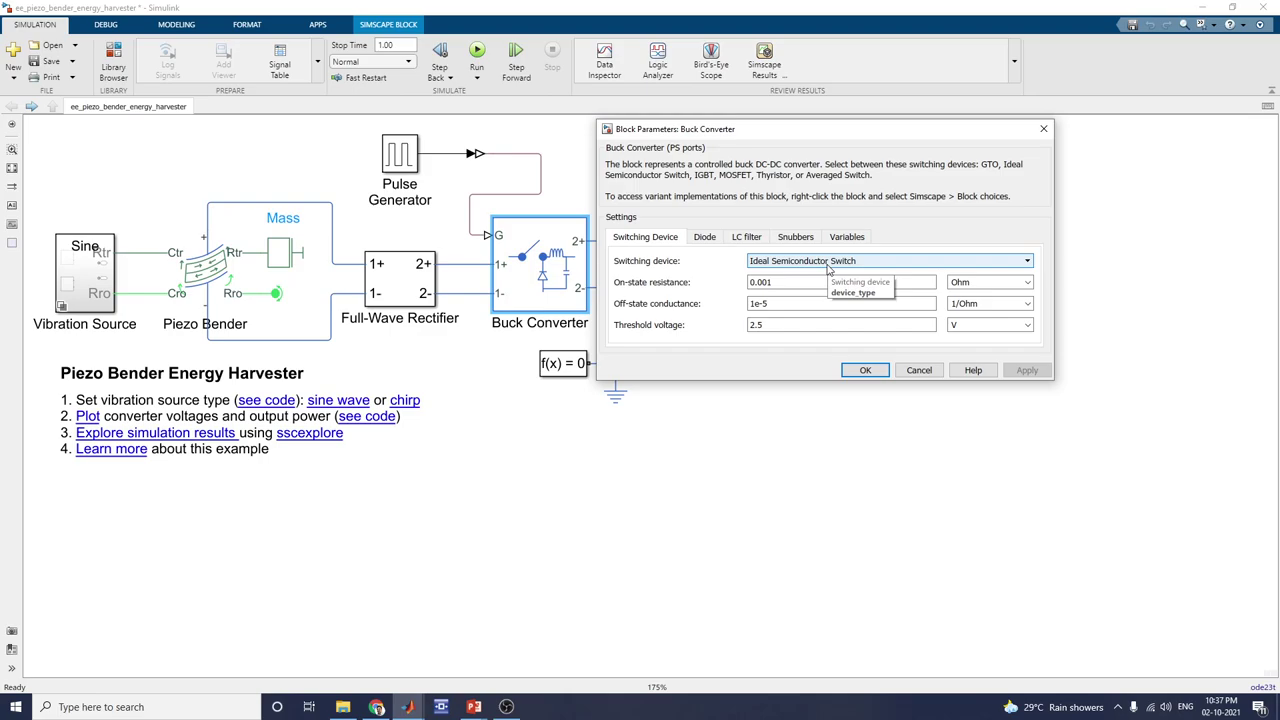
left_click(708, 239)
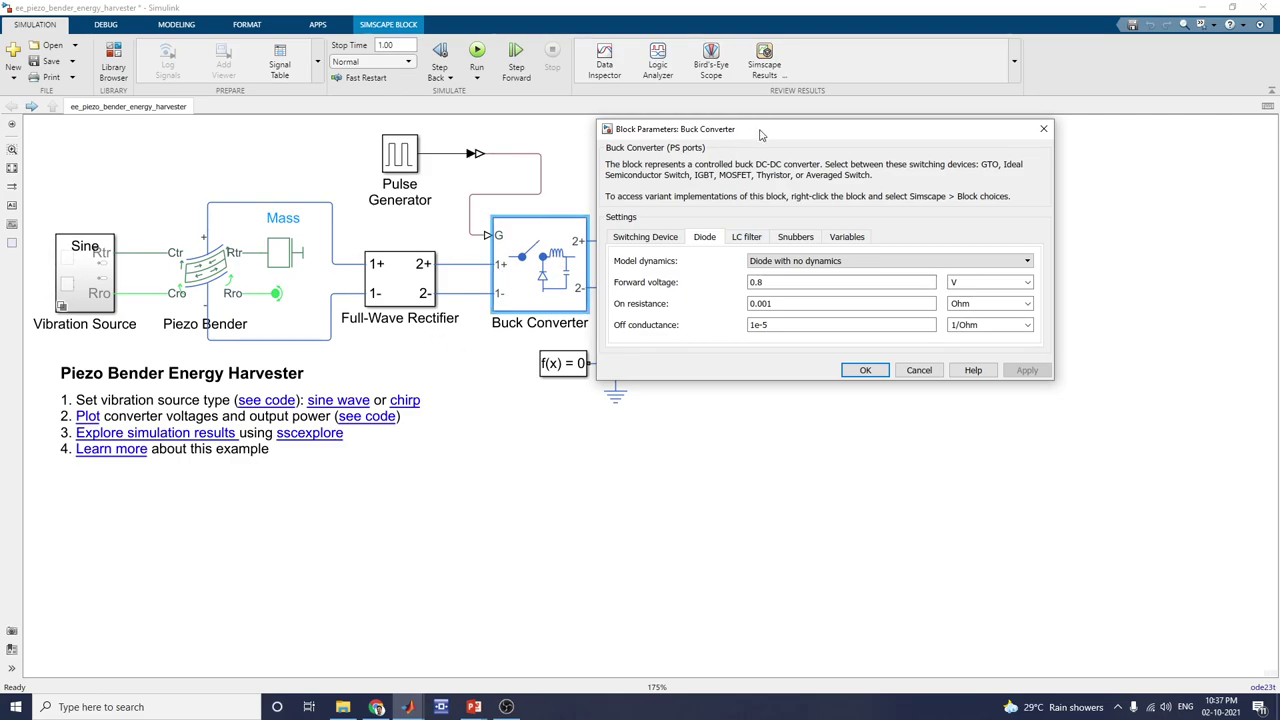
left_click_drag(760, 134, 932, 200)
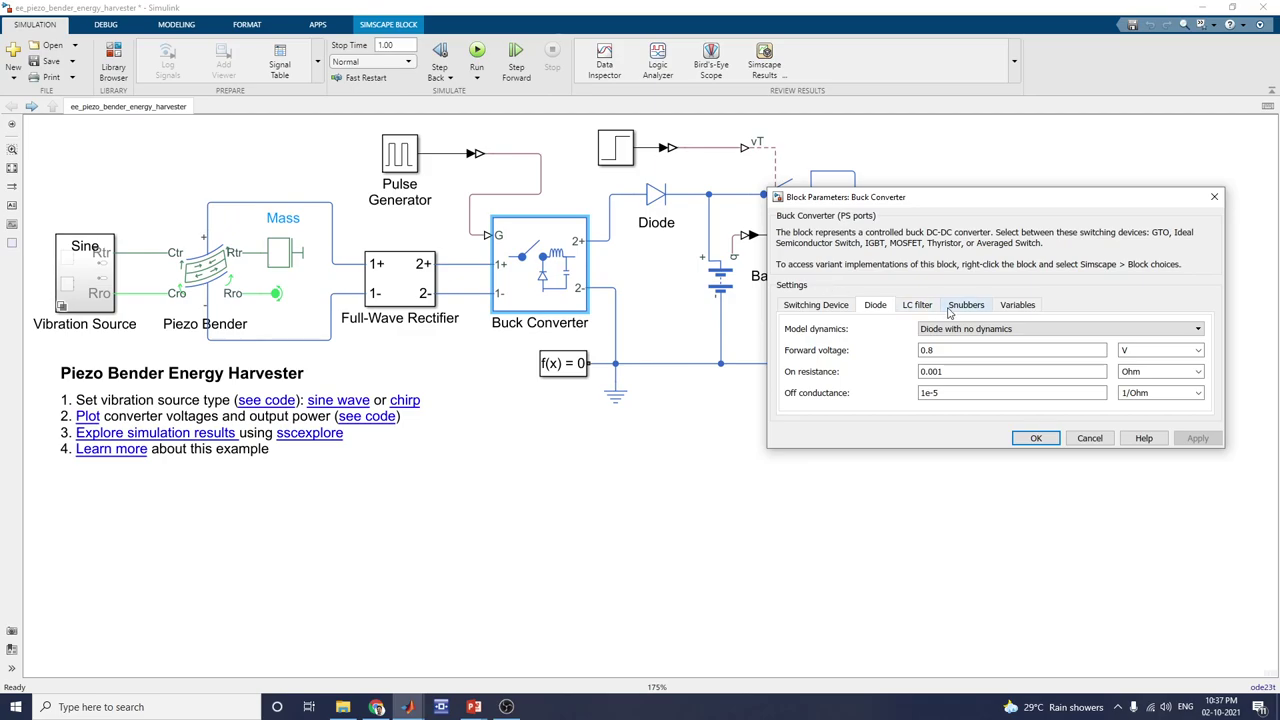
left_click(805, 307)
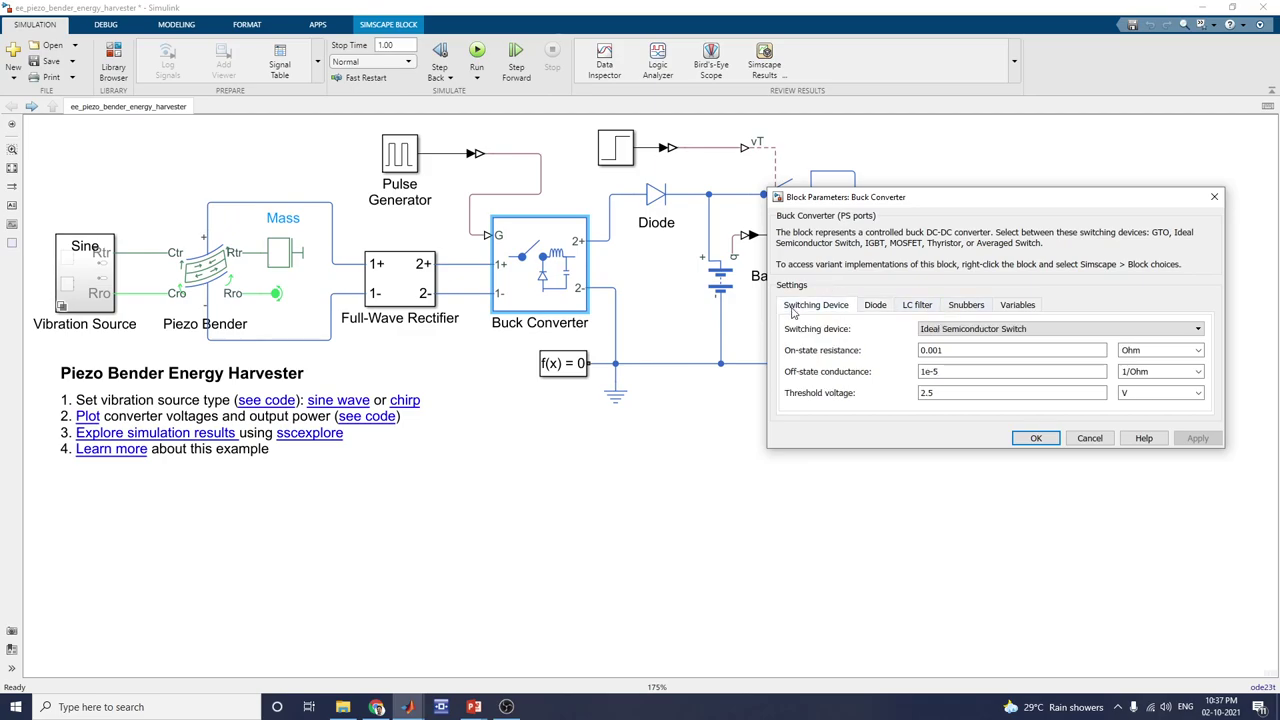
left_click(981, 330)
left_click(981, 335)
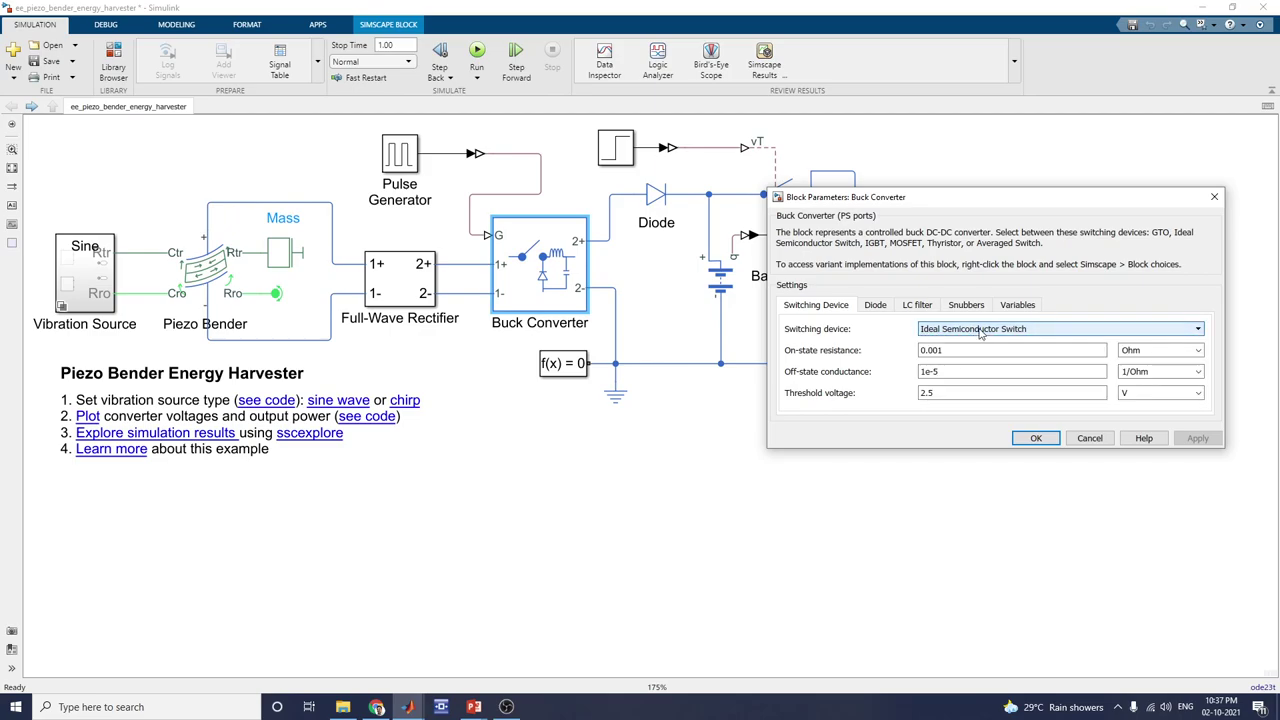
left_click(1036, 438)
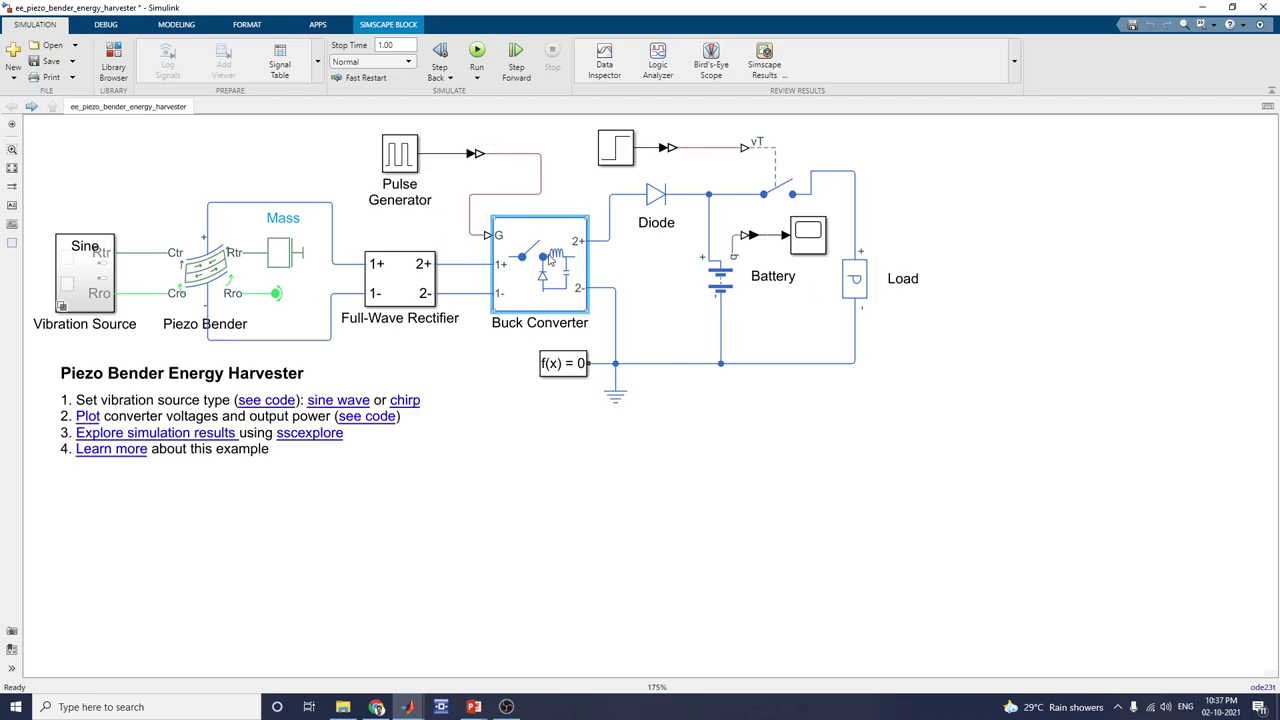
Run the simulation with the sine source and plot the converter voltages and output power
left_click(488, 56)
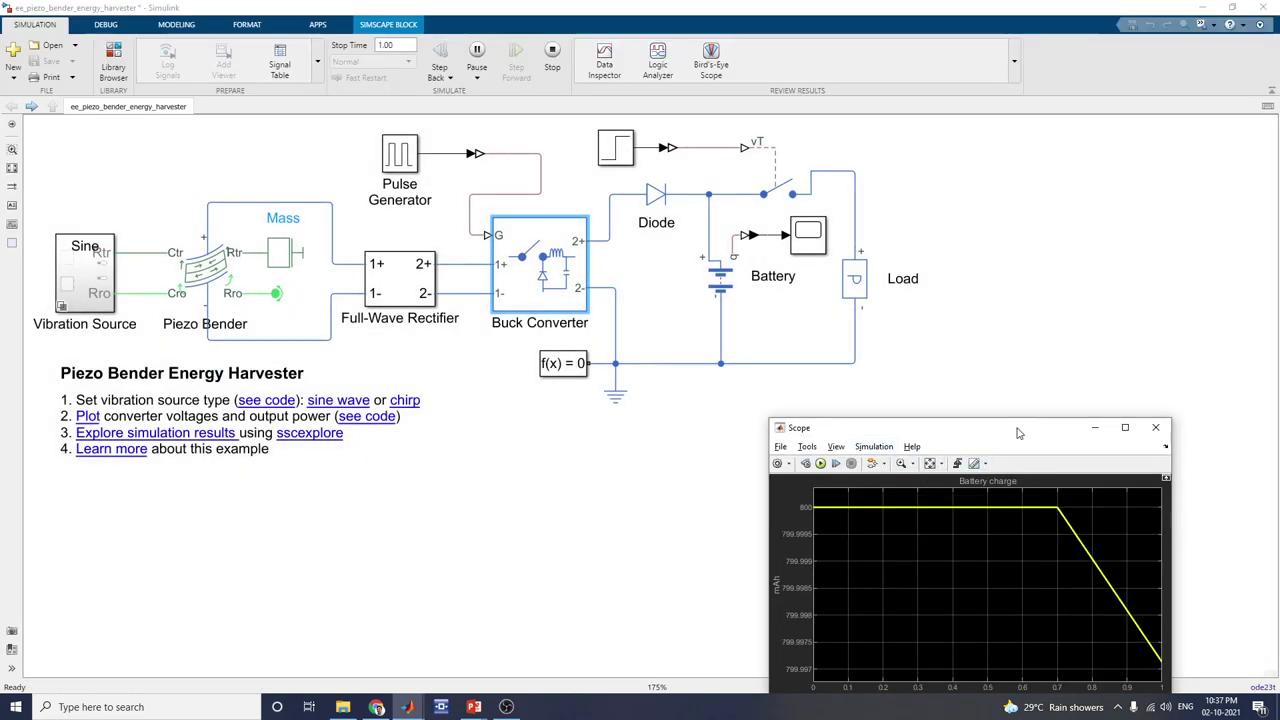
left_click_drag(1018, 432, 996, 164)
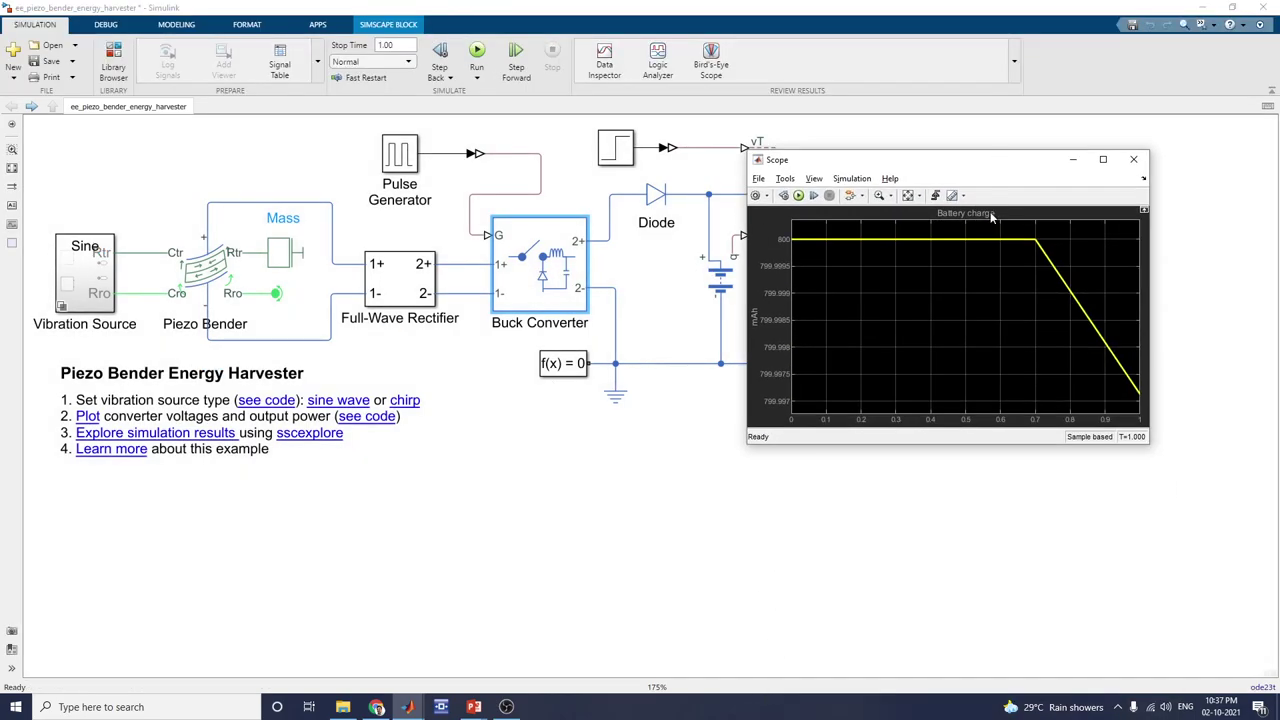
left_click(98, 421)
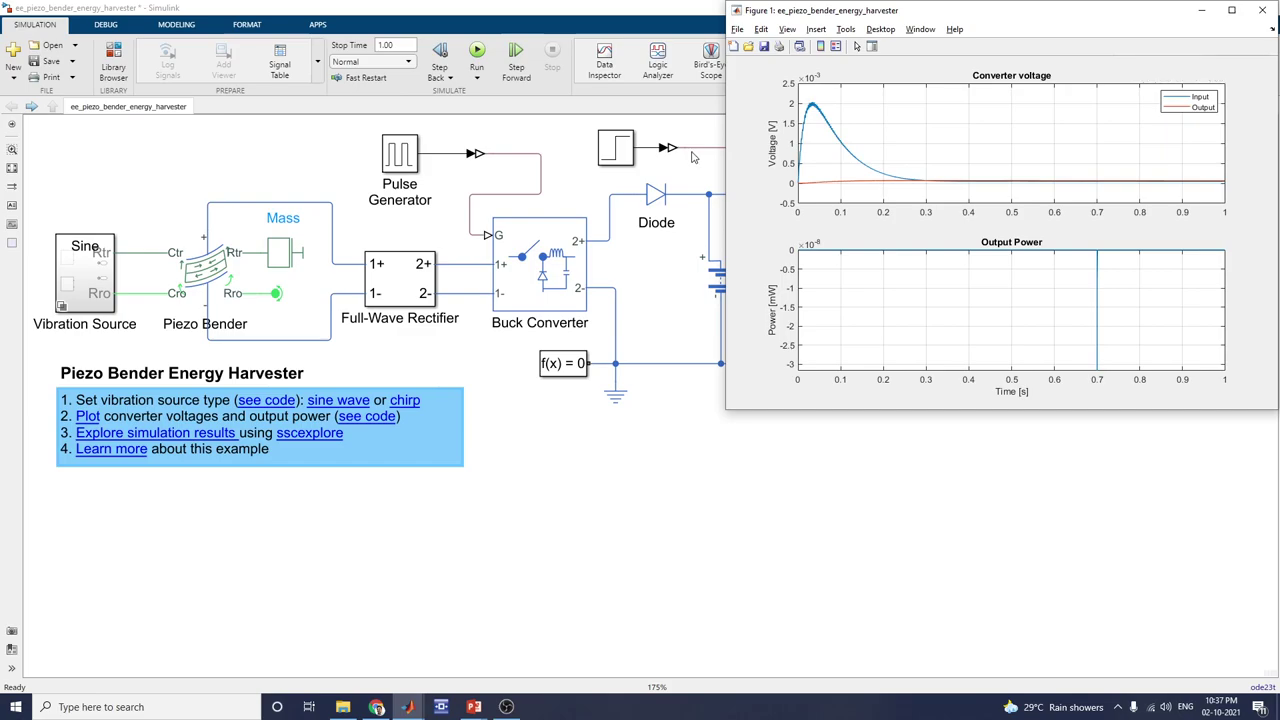
left_click(1262, 10)
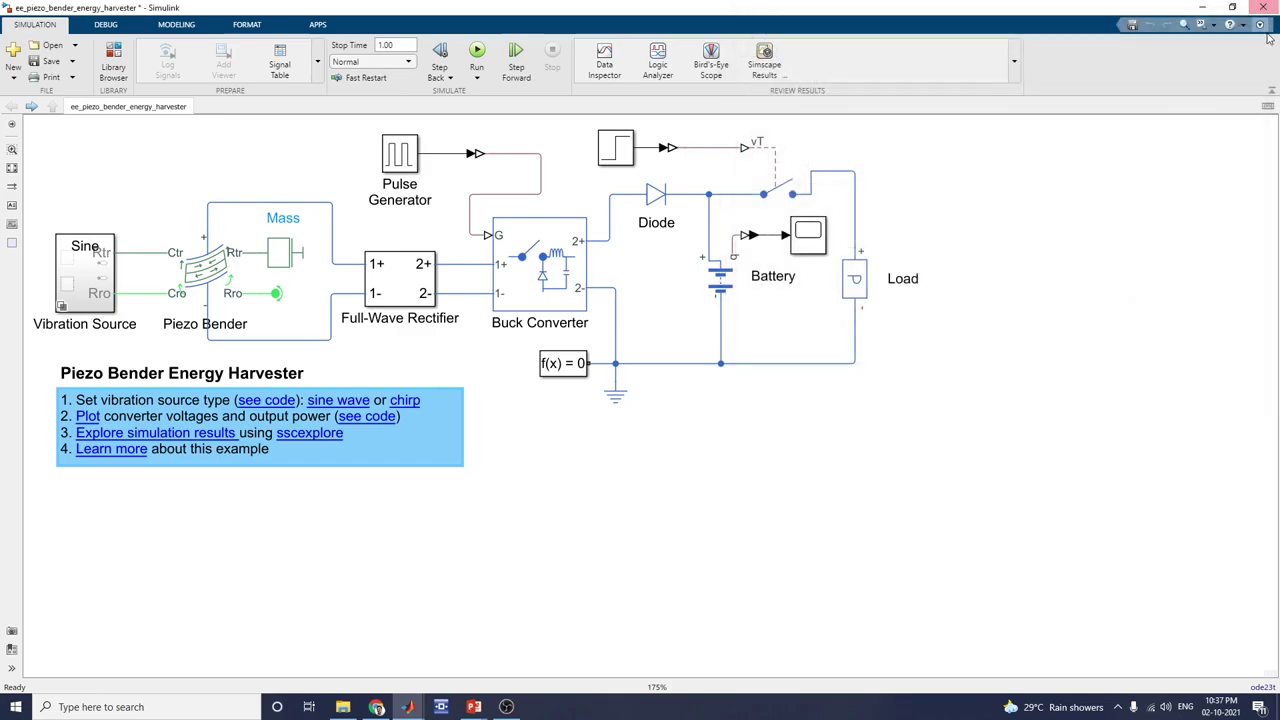
Close the battery charge scope and examine the logged Piezo Bender signals in the maximized Simscape Results Explorer before closing it
mouse_move(440, 706)
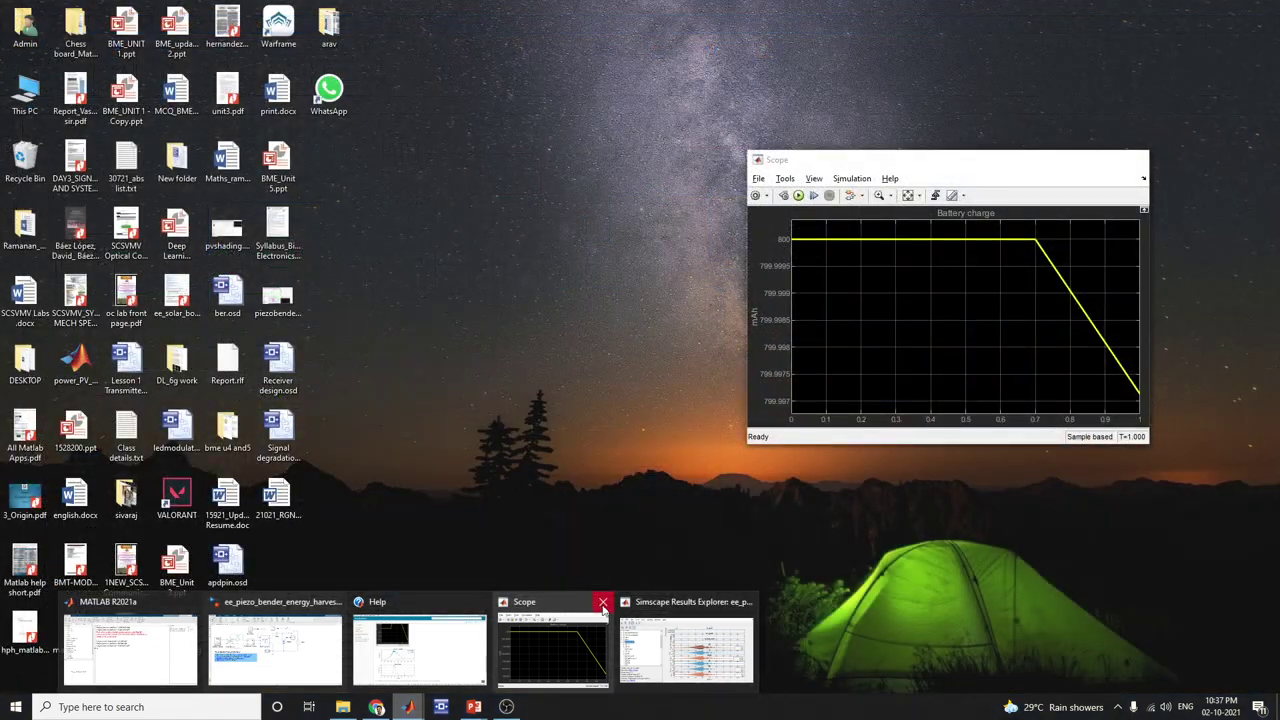
left_click(602, 601)
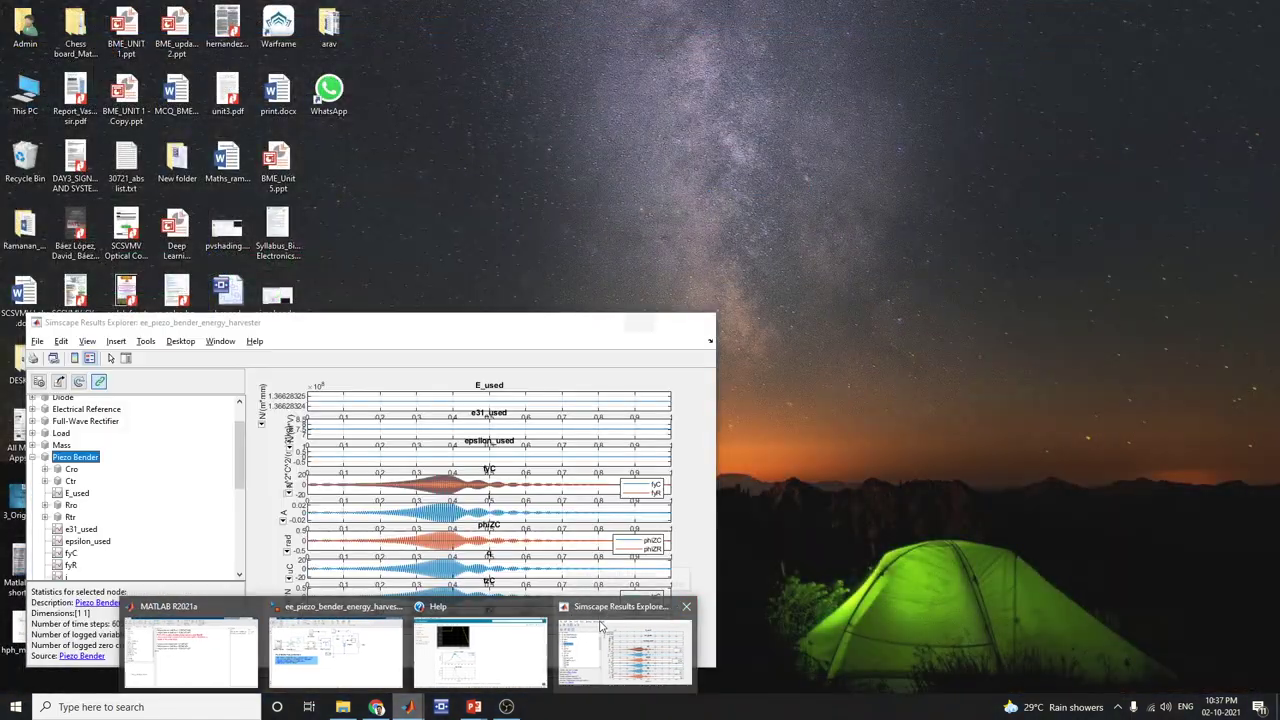
left_click(607, 609)
left_click(669, 322)
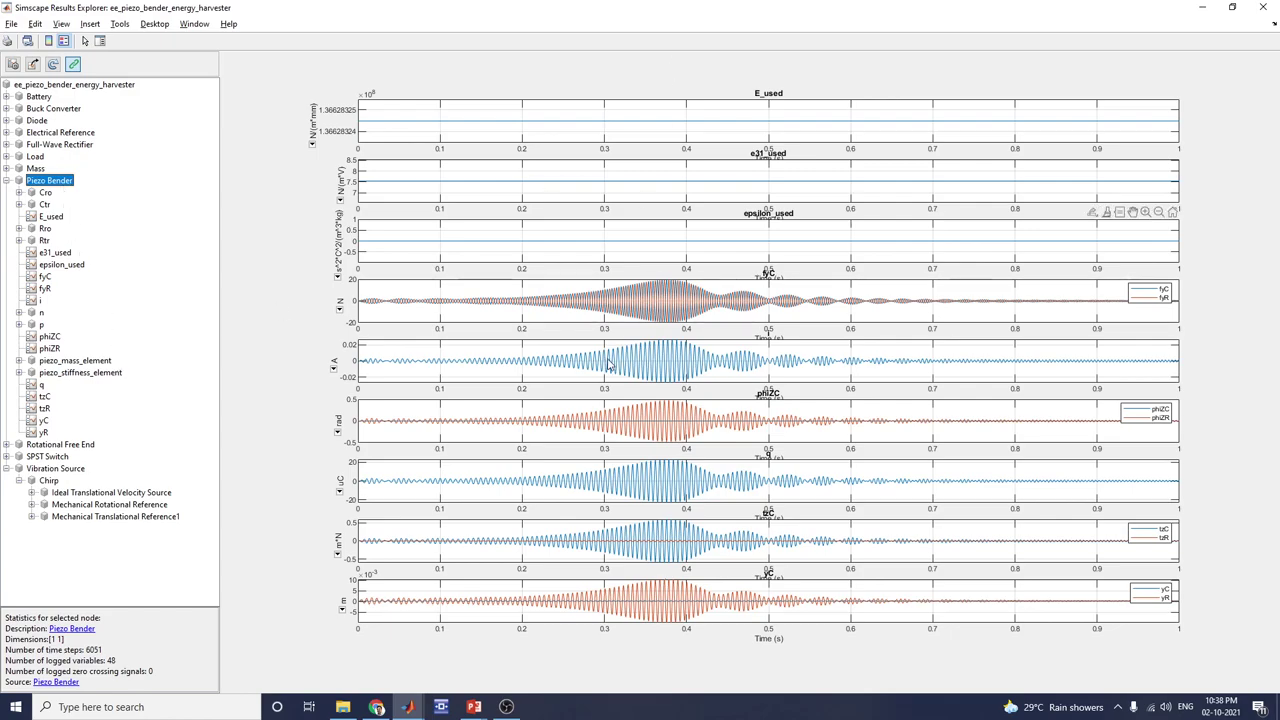
left_click(1272, 6)
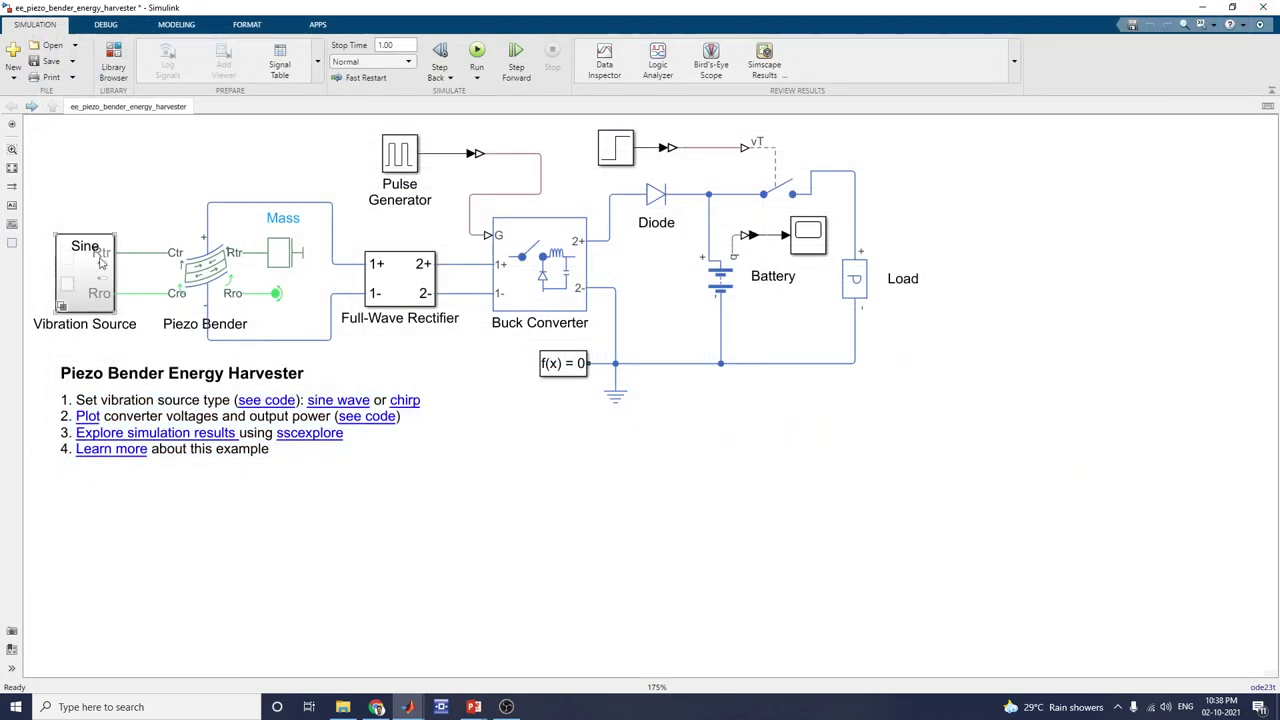
Switch the vibration source to chirp and run the simulation
left_click(405, 400)
left_click(272, 523)
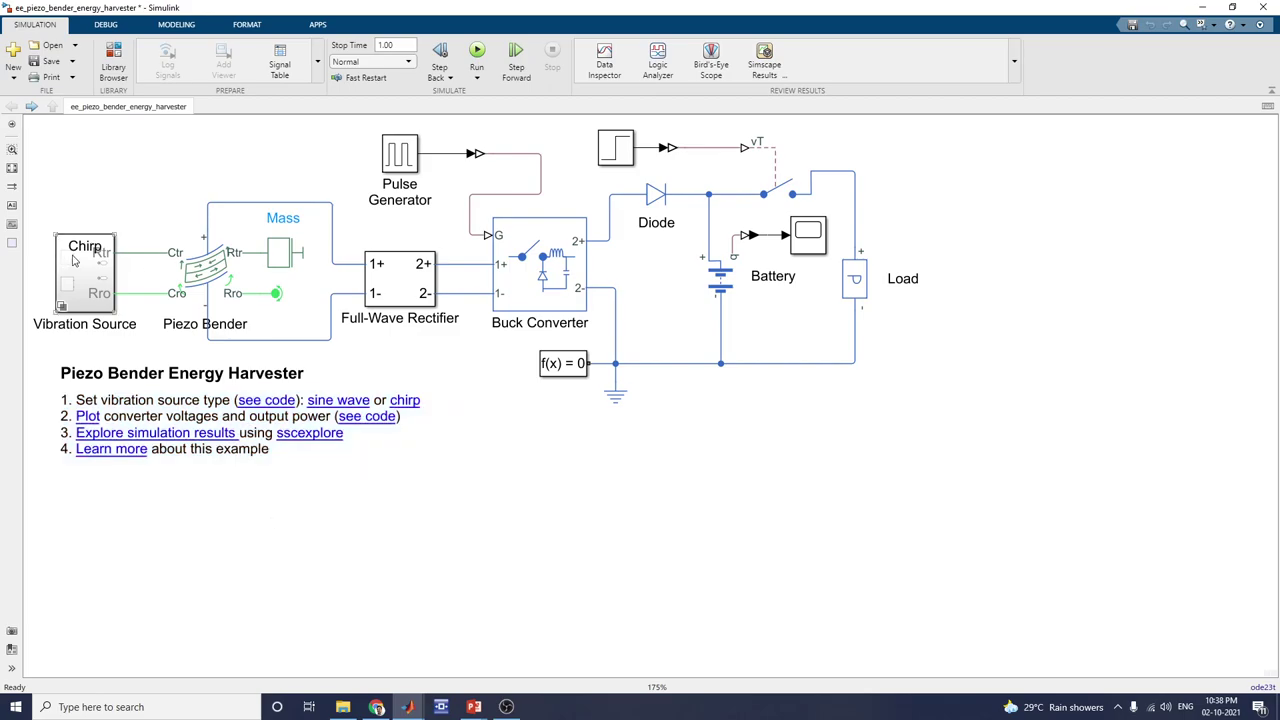
left_click(480, 52)
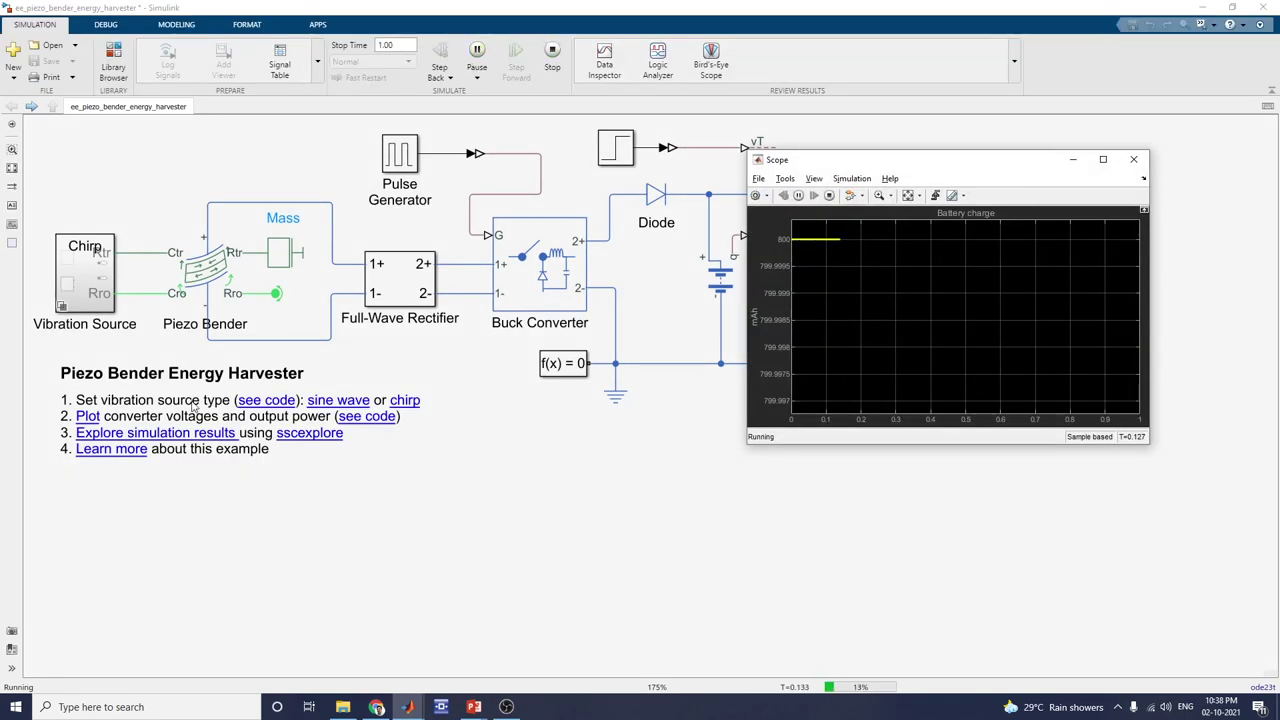
Try to plot the converter results during the run, dismiss the error, and bring up the battery charge scope
left_click(92, 418)
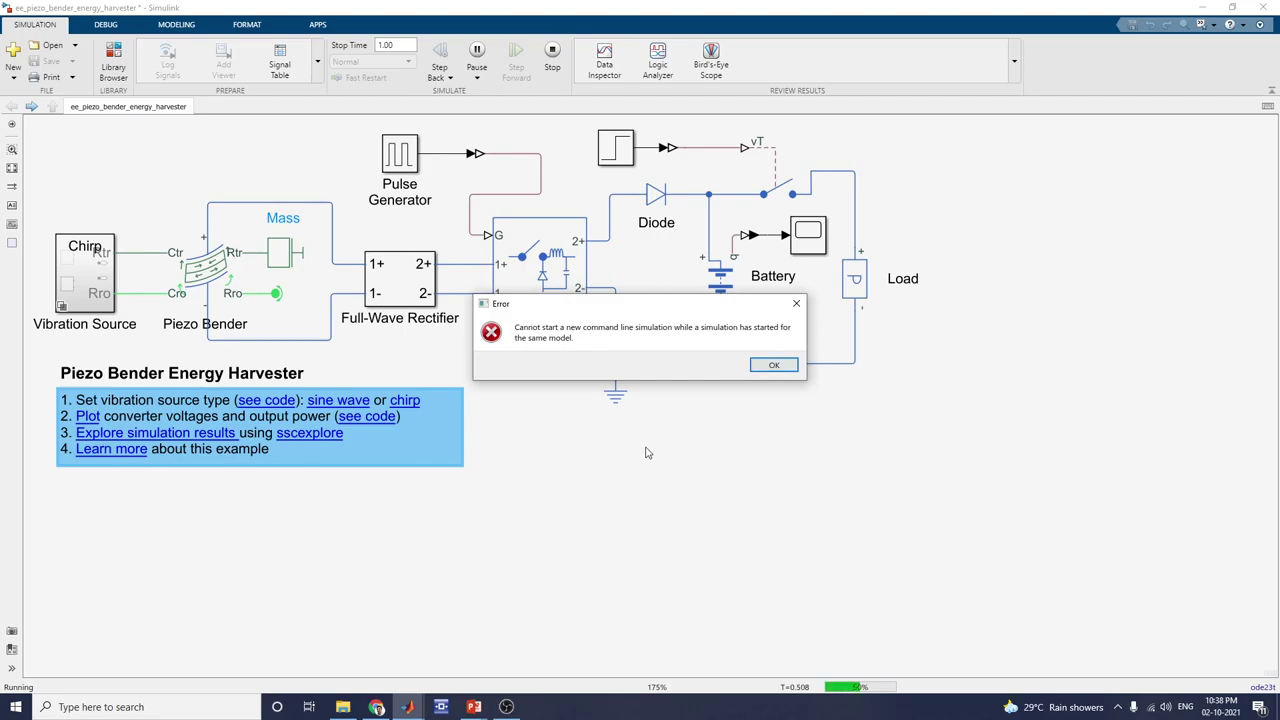
left_click(773, 365)
left_click(407, 707)
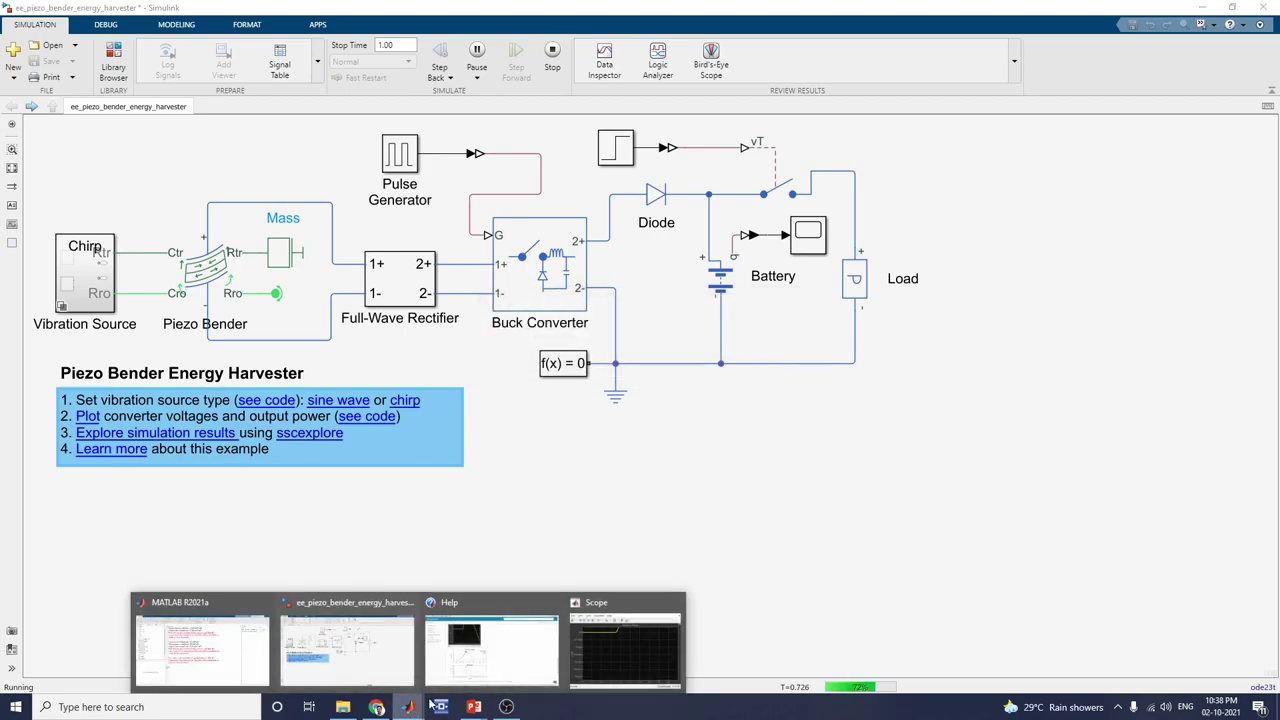
left_click(624, 650)
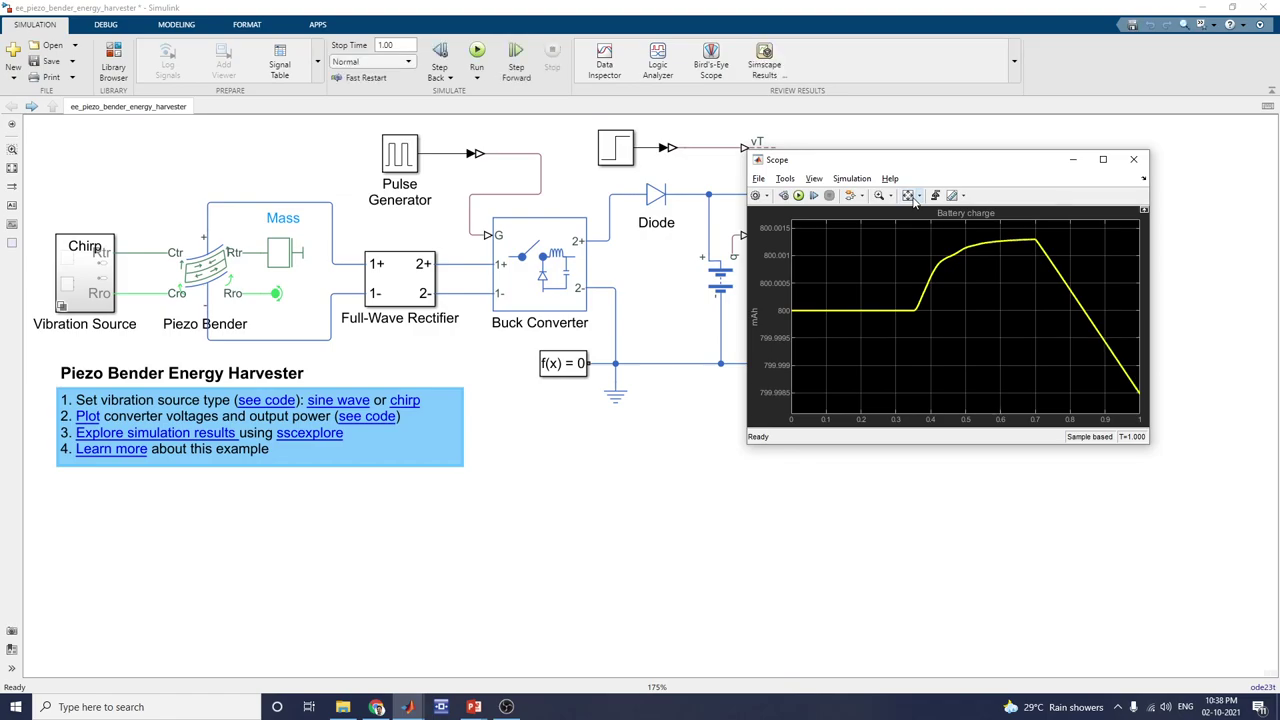
Plot the converter voltages and output power for the chirp source and enlarge the figure to examine it
left_click(195, 478)
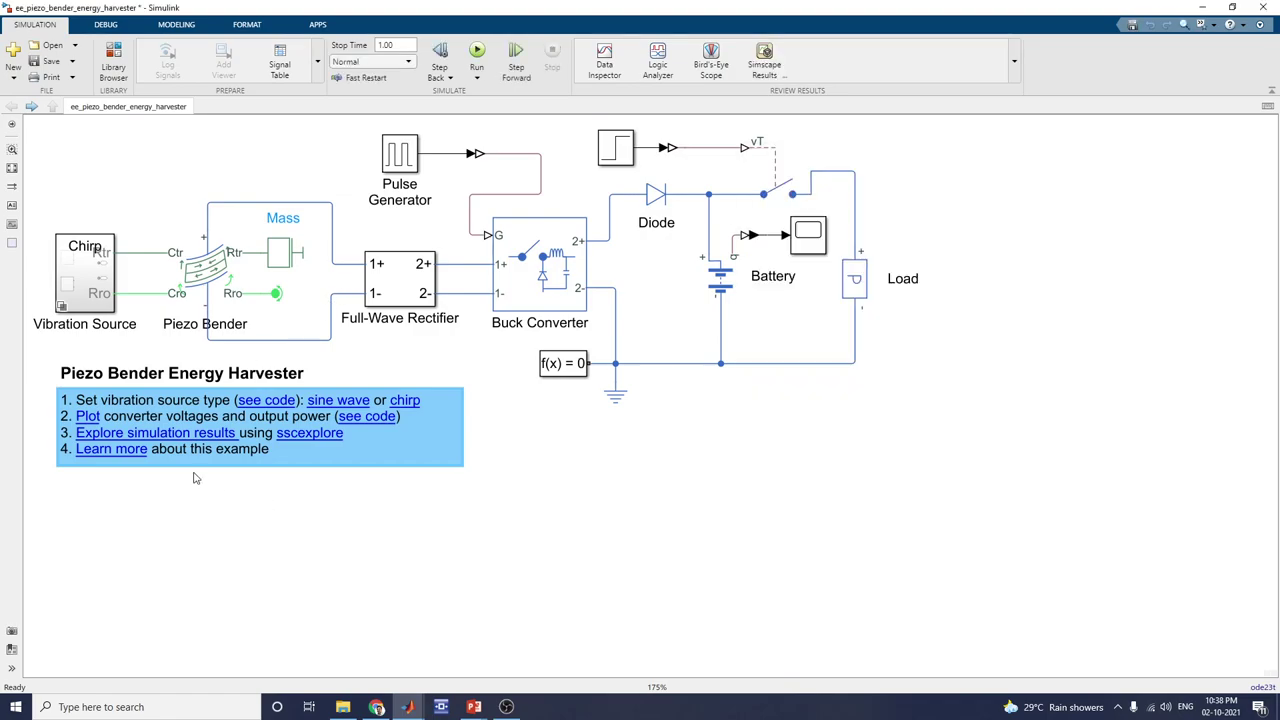
left_click(84, 422)
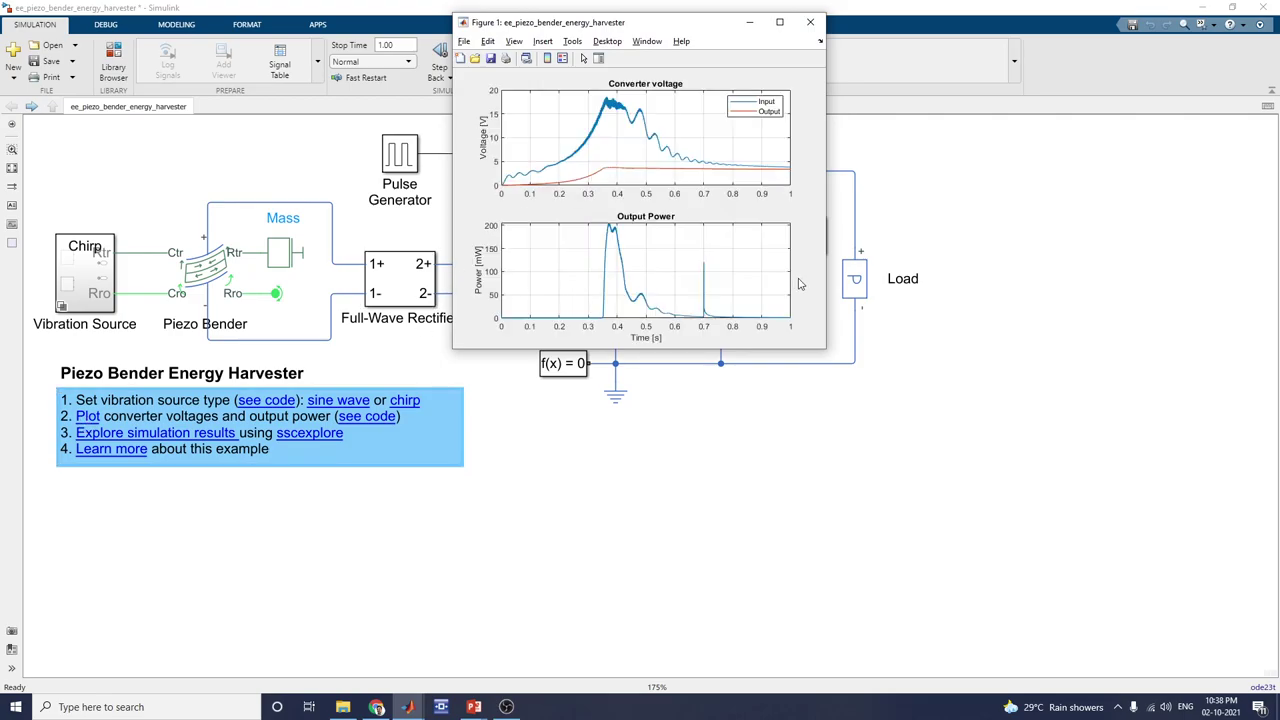
left_click_drag(824, 350, 1106, 616)
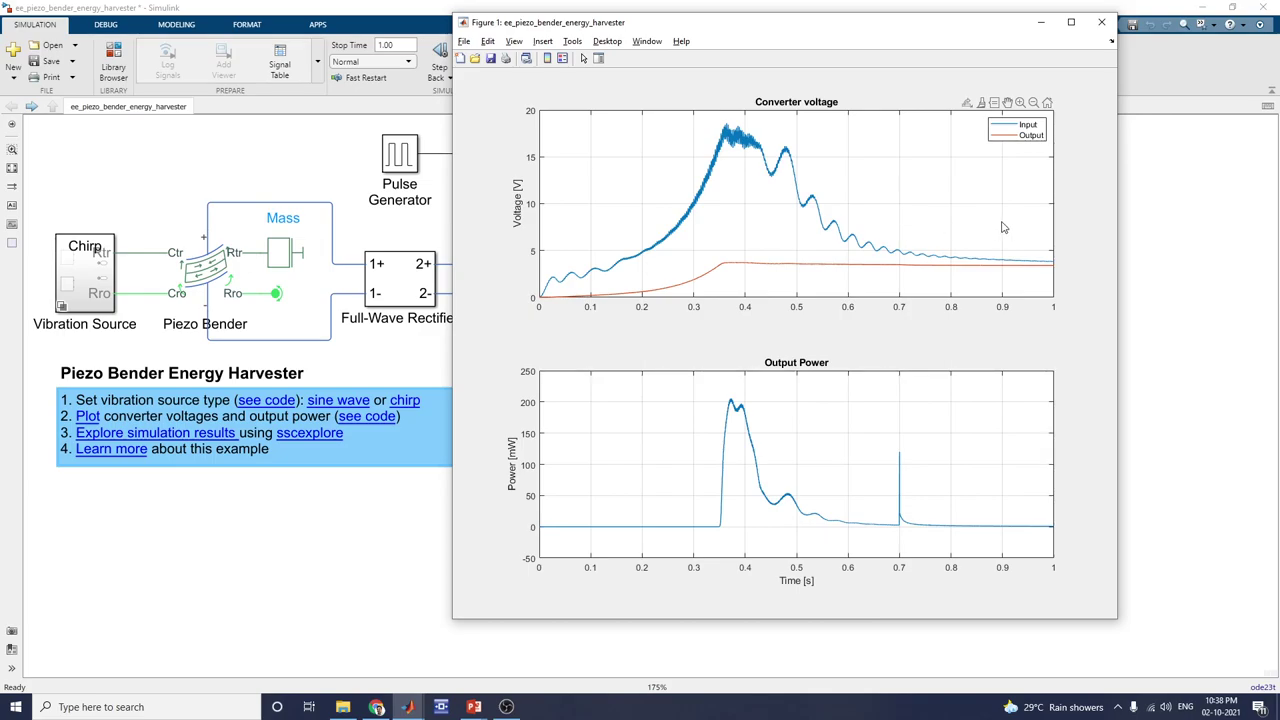
left_click(1101, 22)
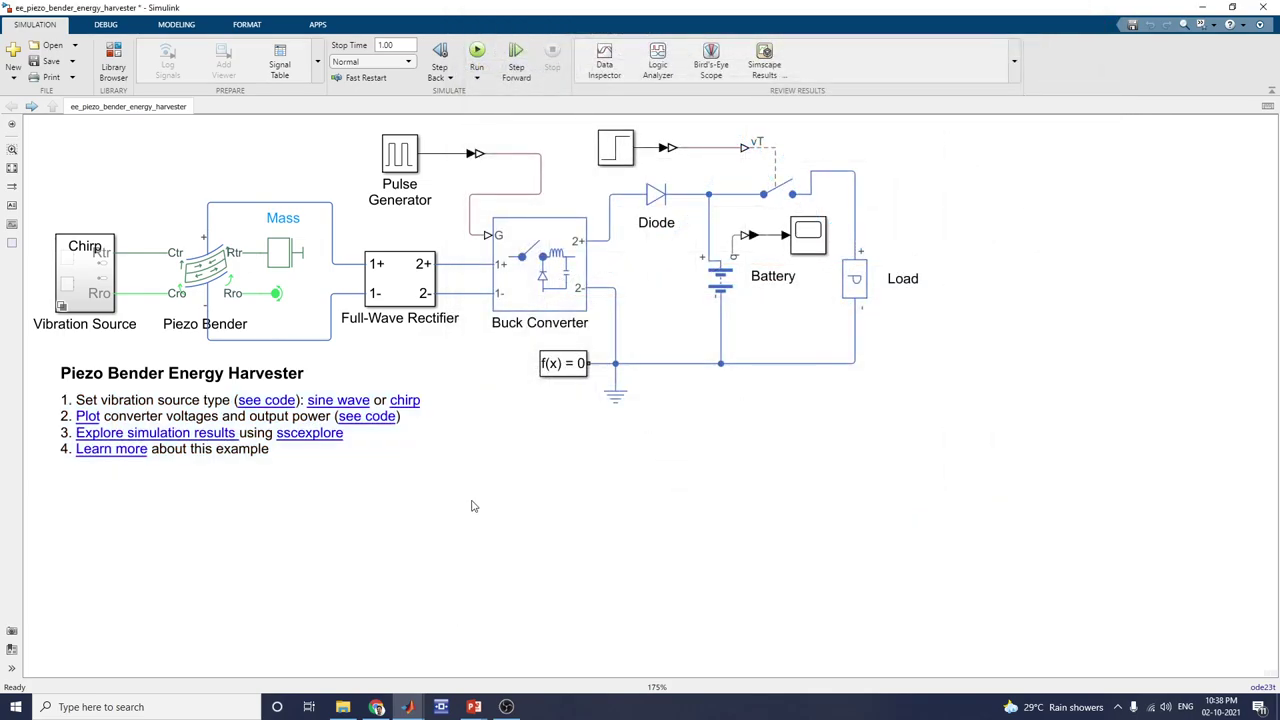
Open the simulation results explorer and expand the Vibration Source node to examine its Chirp entry
left_click(203, 440)
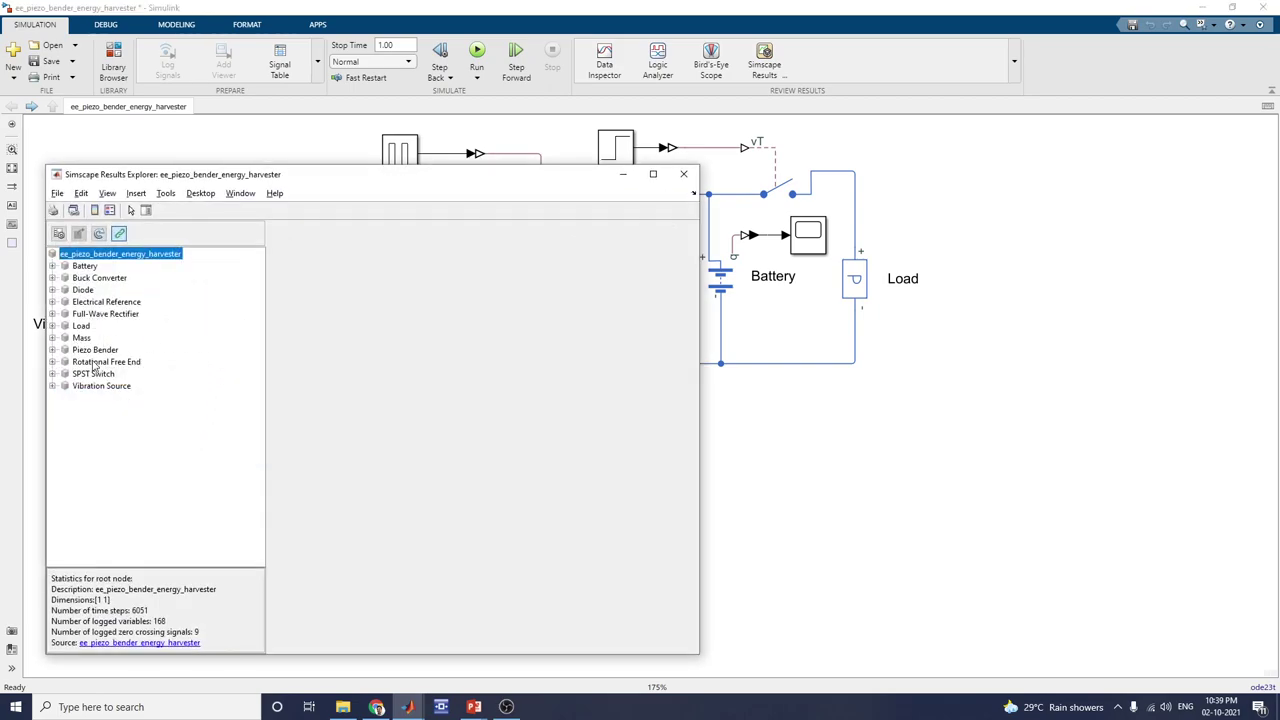
left_click(98, 361)
left_click(101, 386)
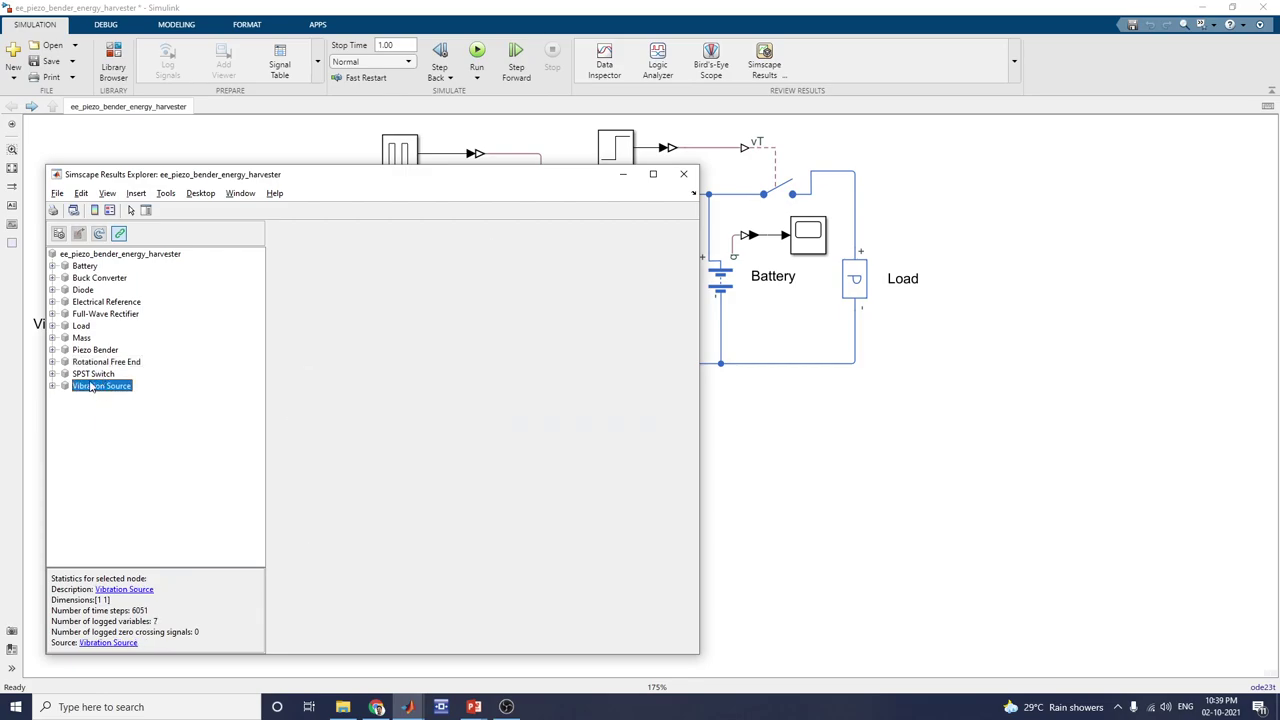
left_click(53, 386)
left_click(94, 398)
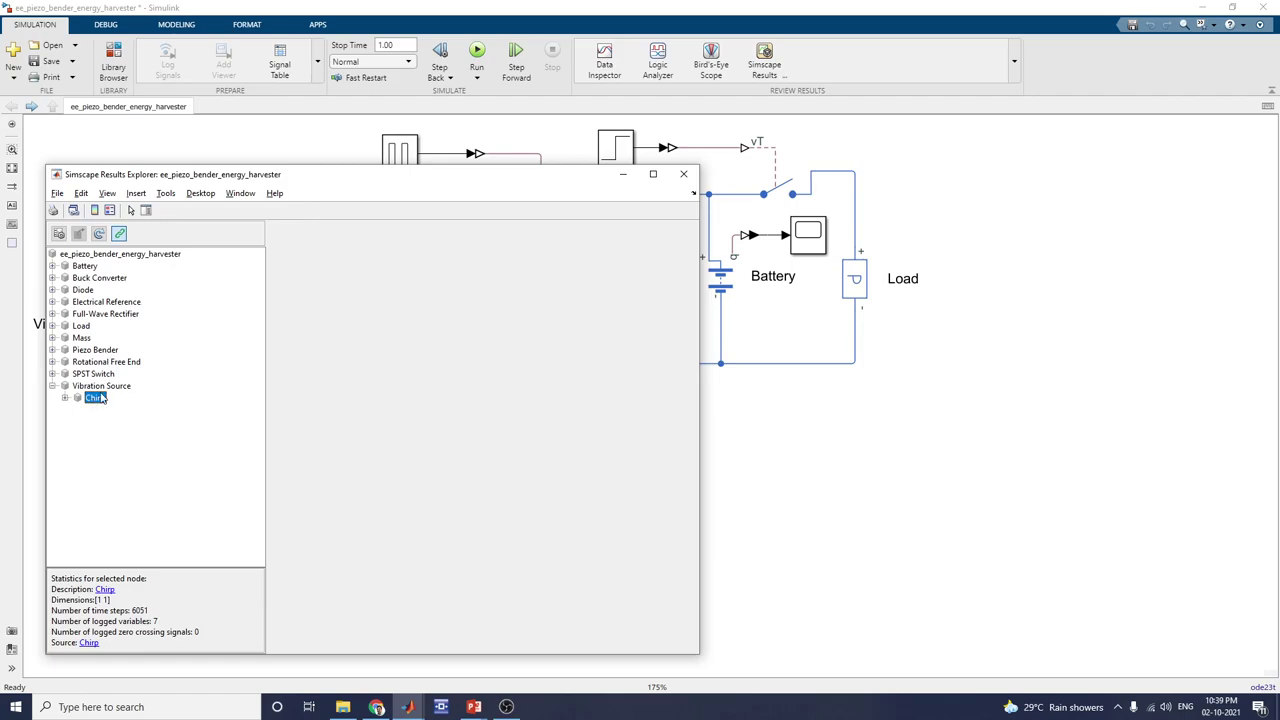
left_click_drag(305, 177, 488, 125)
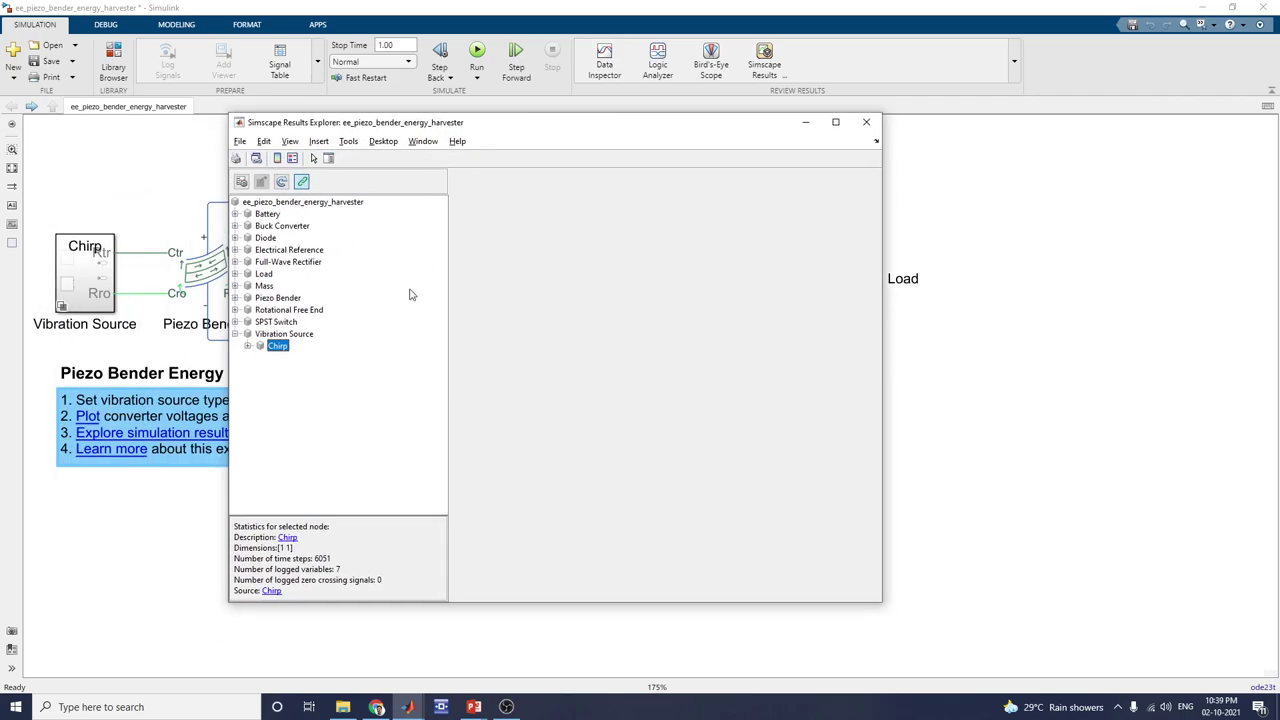
Expand the Chirp node in the results tree and examine its Mechanical Rotational Reference and Ideal Translational Velocity Source
left_click(247, 346)
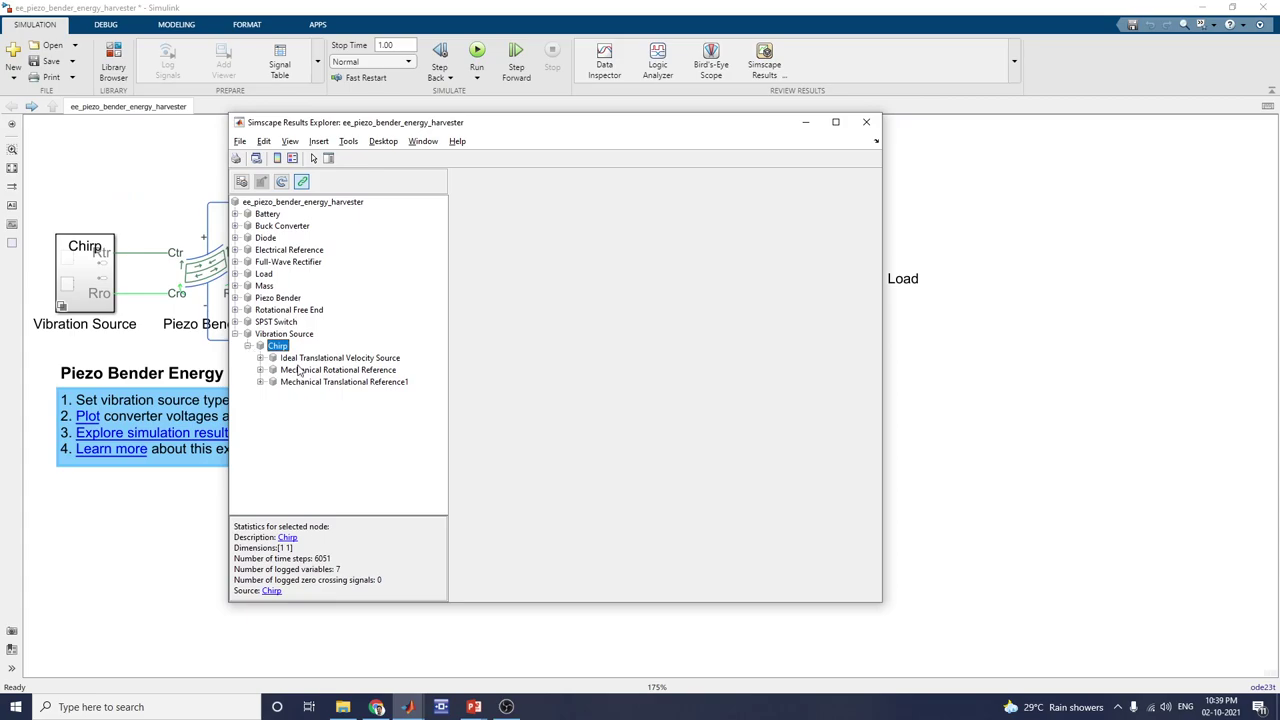
left_click(301, 370)
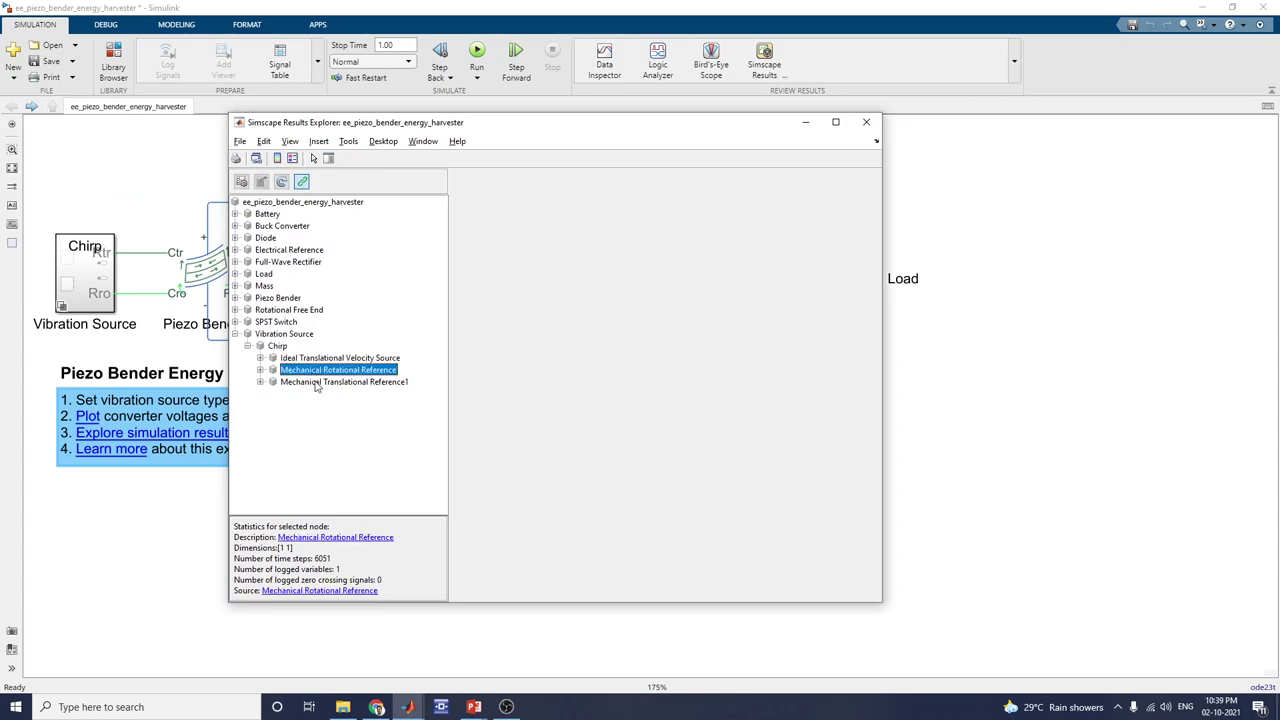
left_click(336, 360)
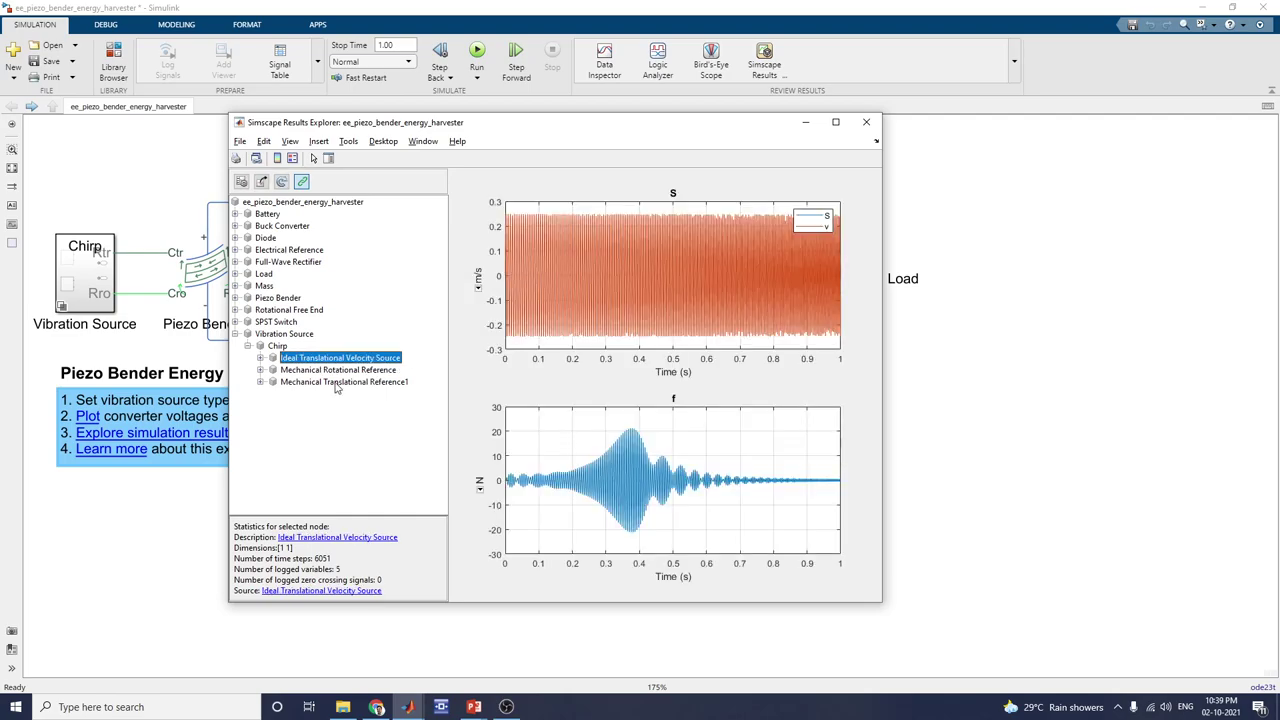
Examine the logged results of the Battery, Buck Converter, Diode and Full-Wave Rectifier in turn
left_click(267, 214)
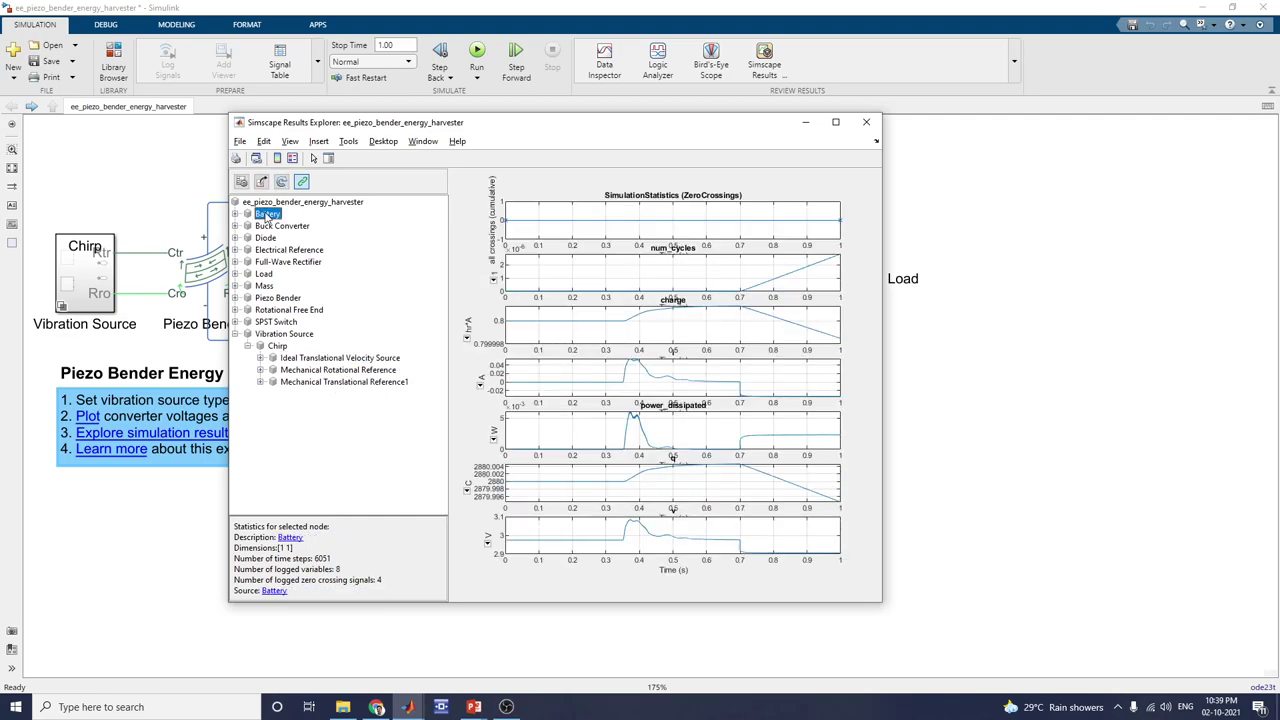
left_click(290, 229)
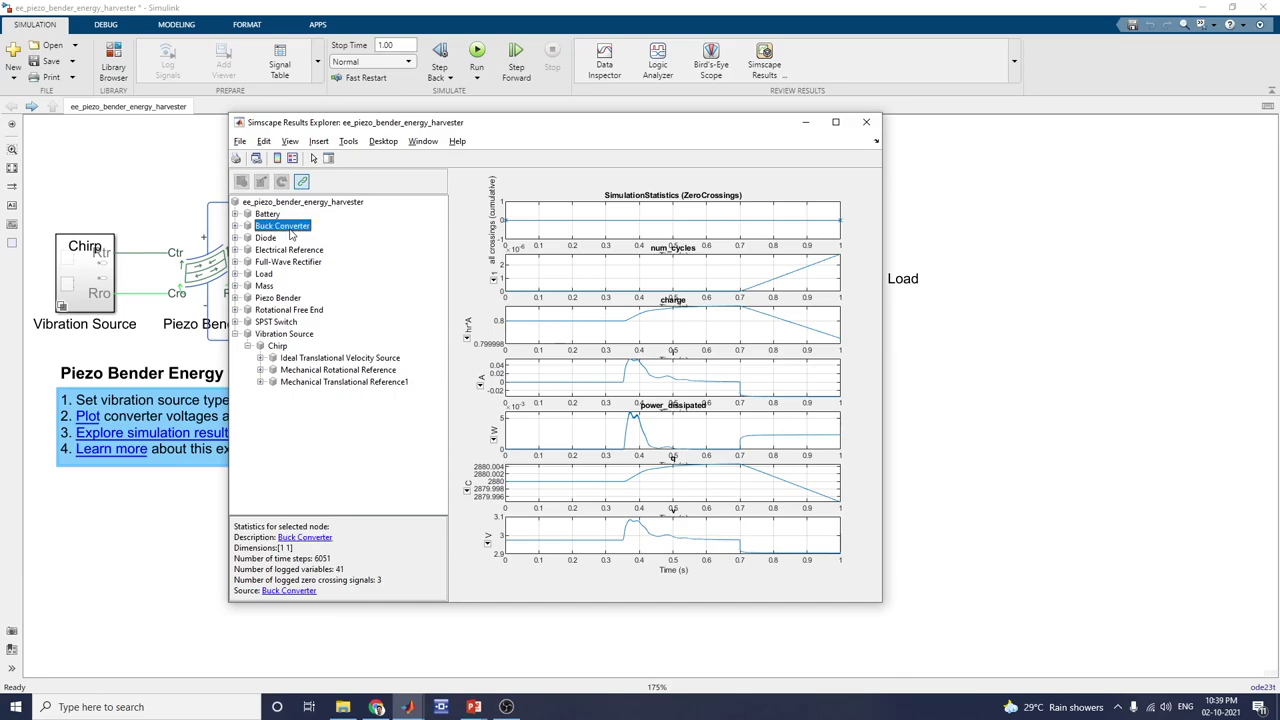
left_click(265, 238)
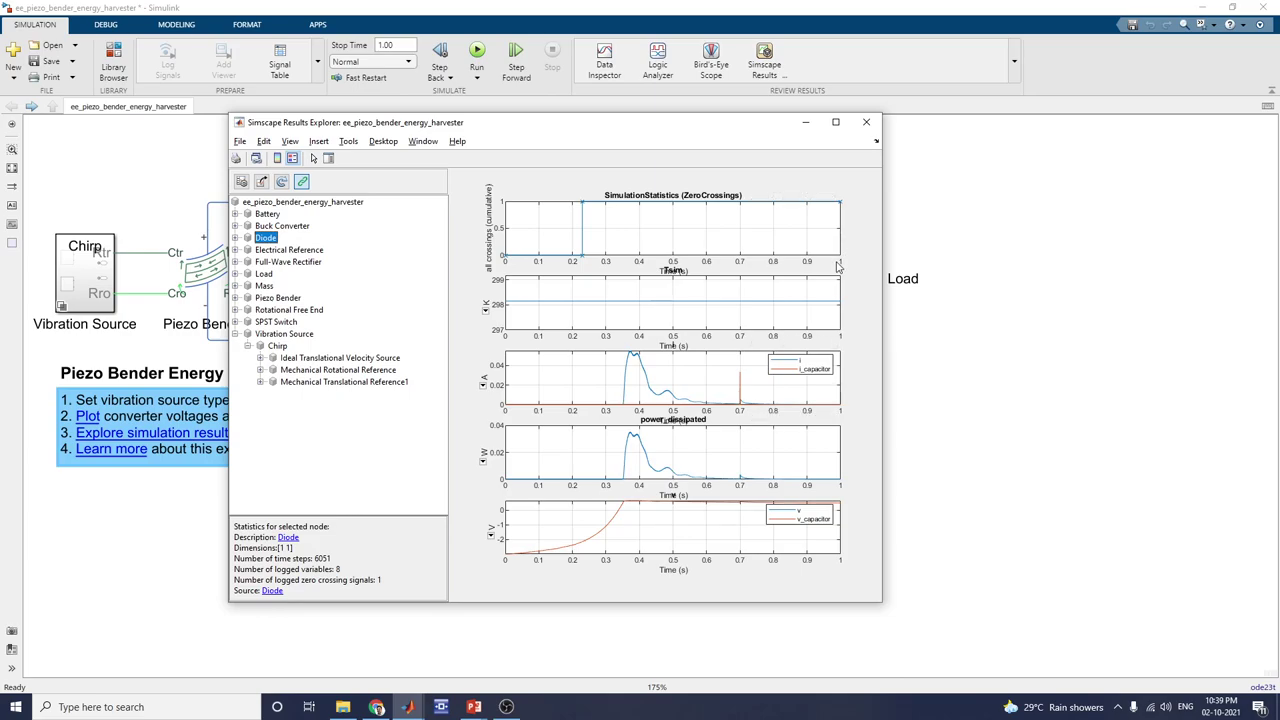
left_click(289, 262)
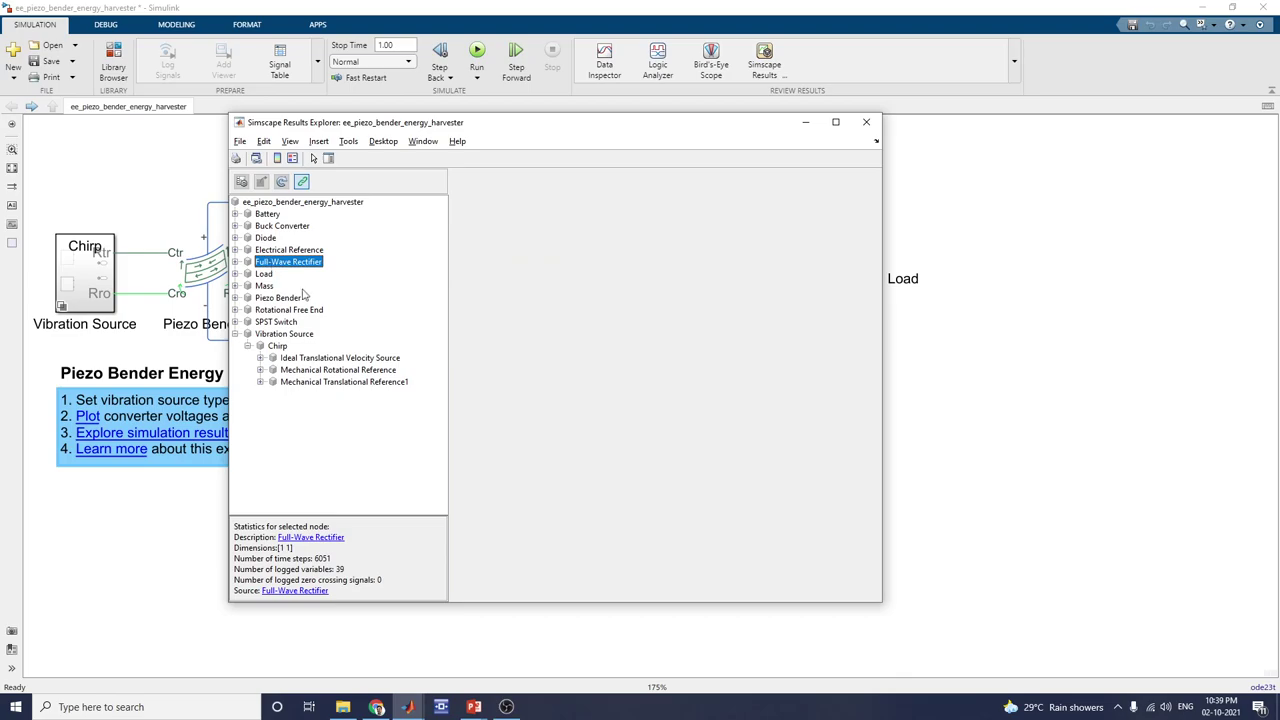
View the Load's power_dissipated plot, select the Piezo Bender node, and minimize the results explorer
left_click(236, 274)
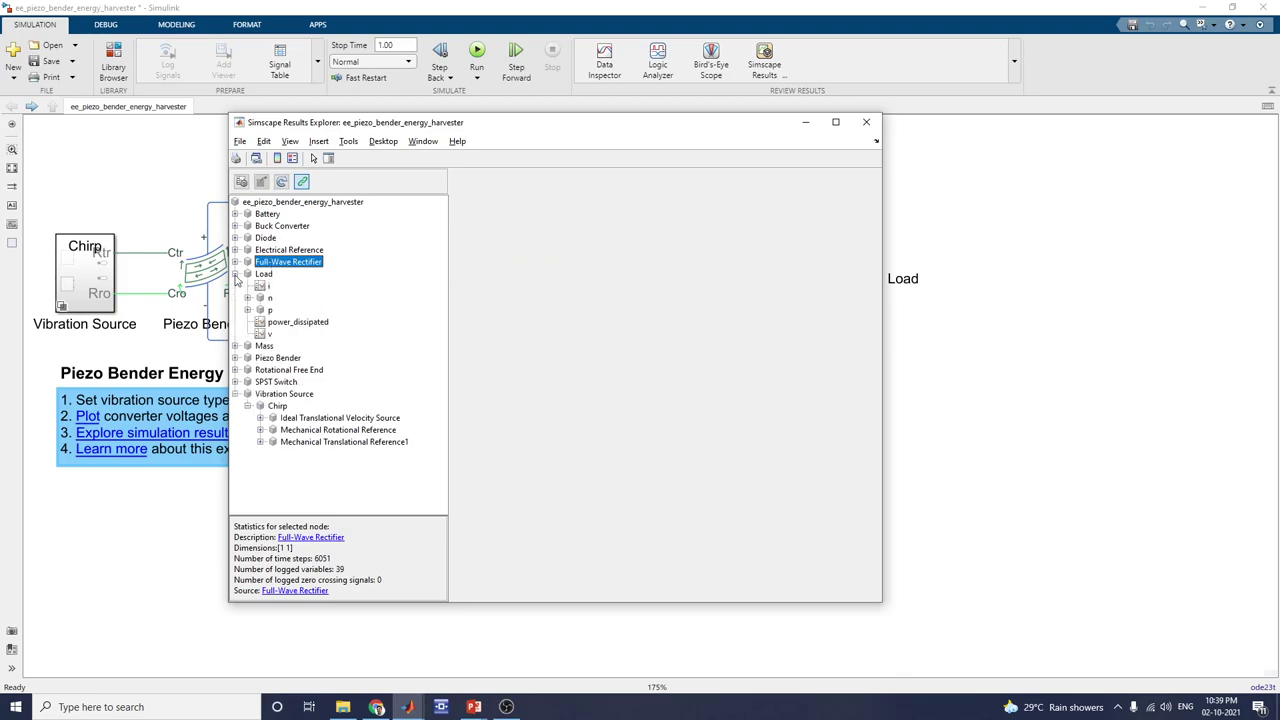
left_click(289, 322)
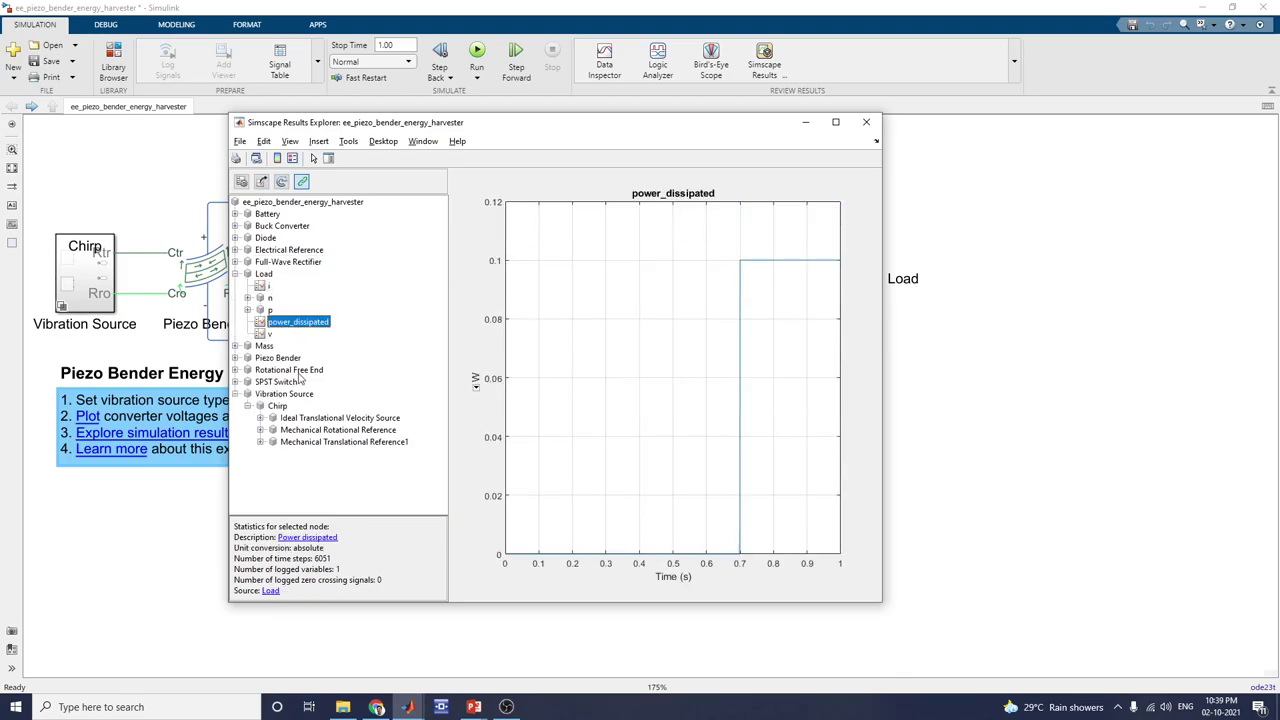
left_click(268, 358)
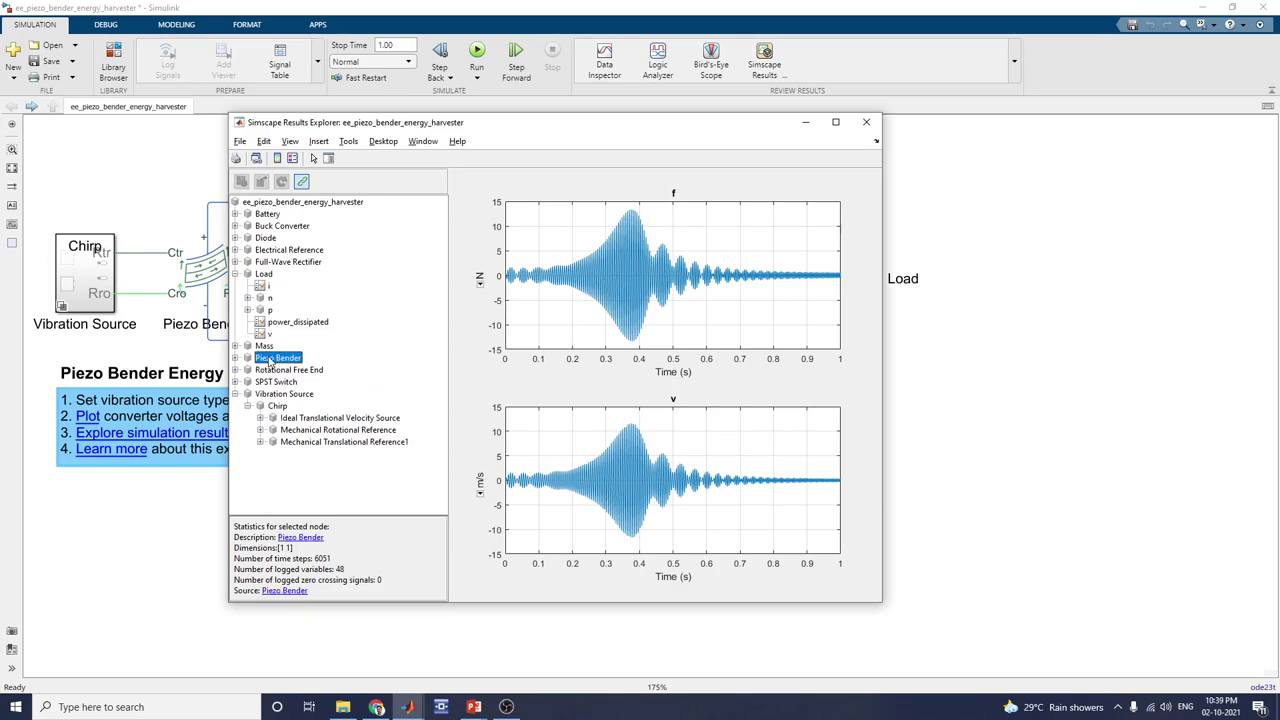
left_click(805, 122)
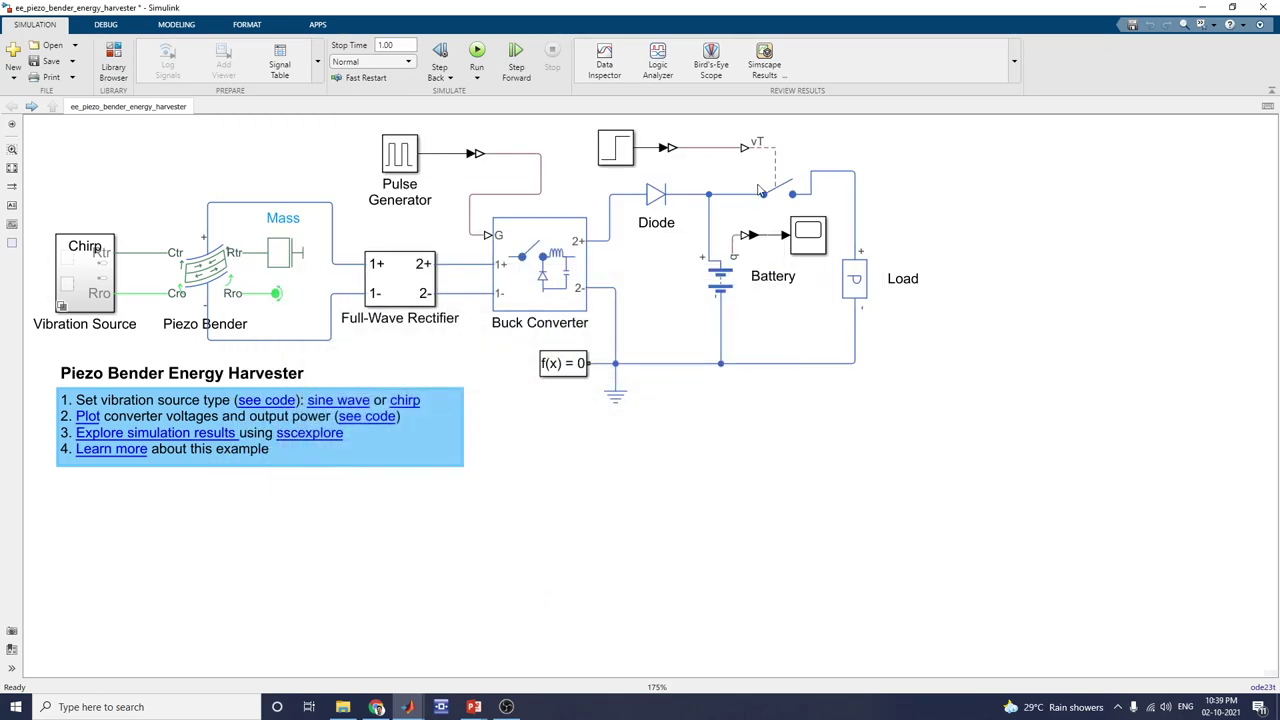
left_click(1000, 197)
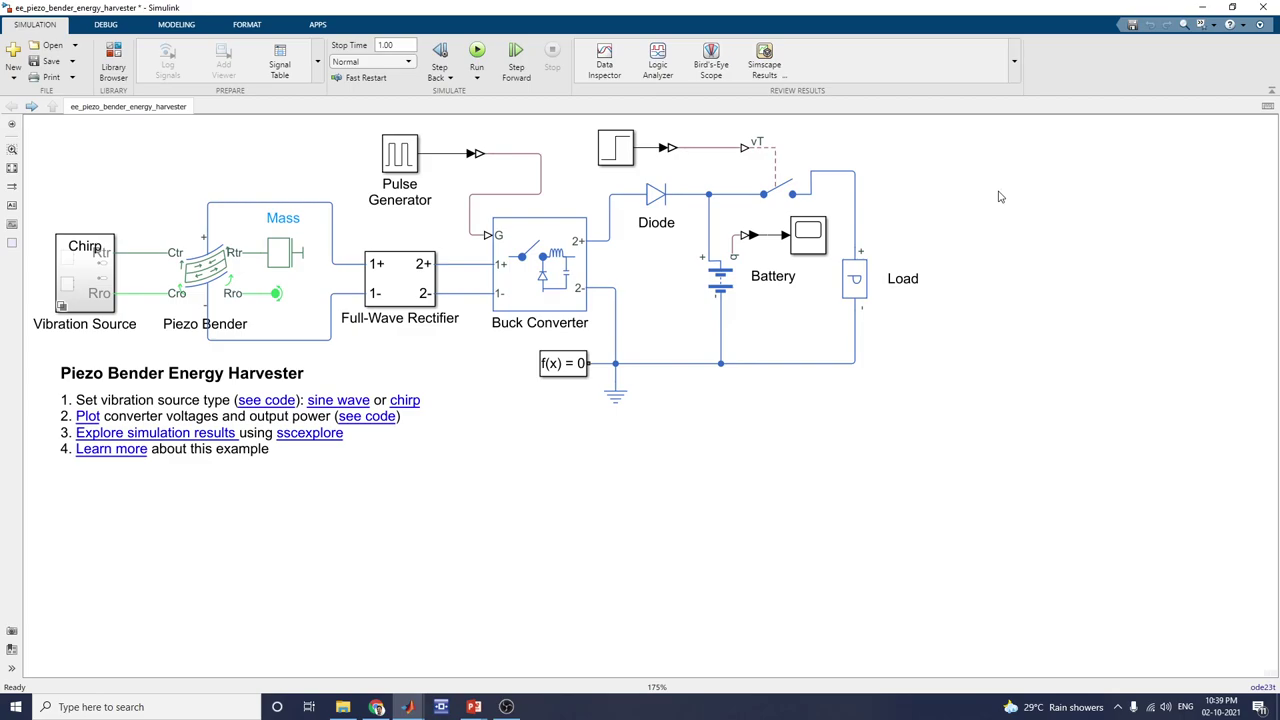
Review the battery charge scope and the chirp source plots in the help documentation, and return to the model
mouse_move(410, 700)
left_click(614, 640)
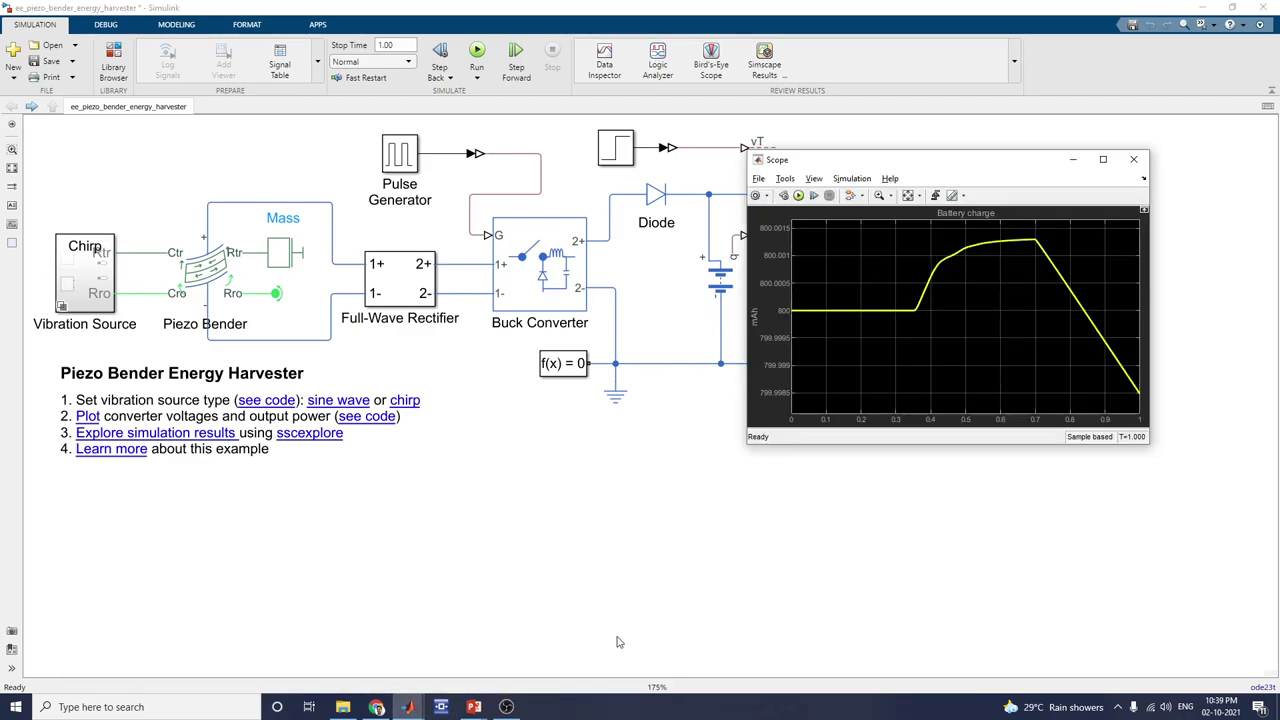
left_click(583, 651)
left_click(454, 667)
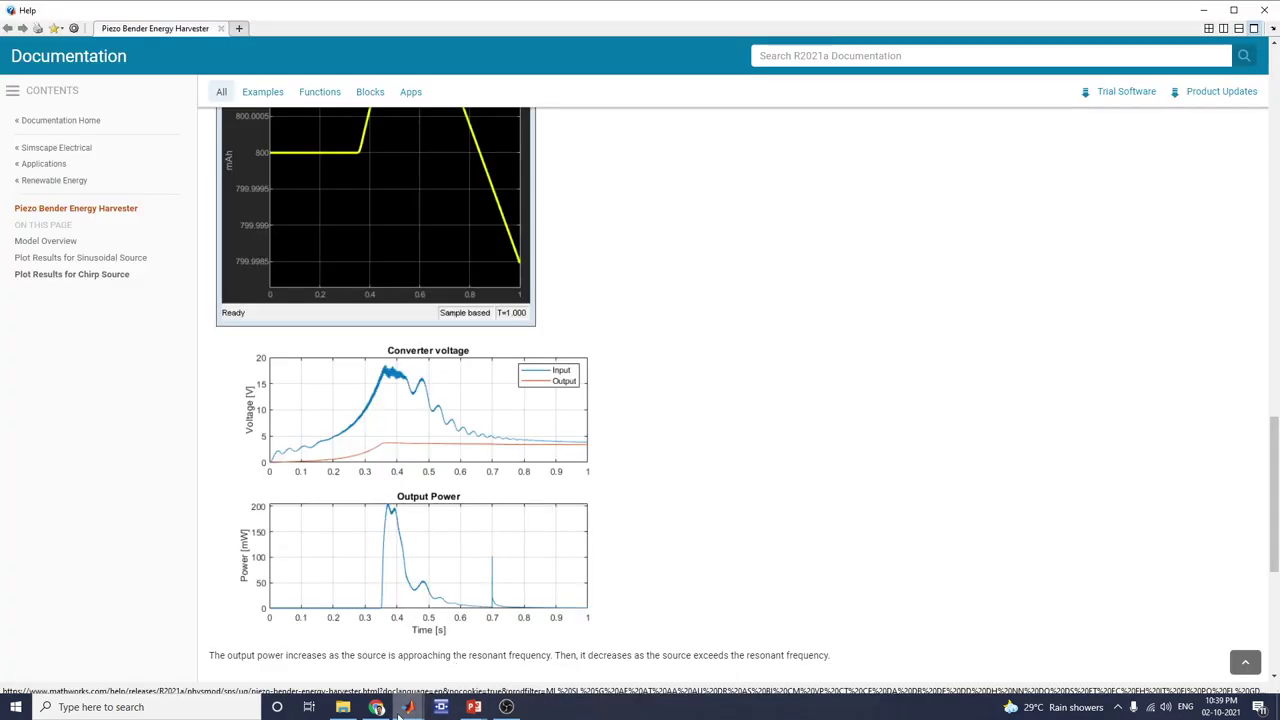
mouse_move(407, 706)
left_click(236, 657)
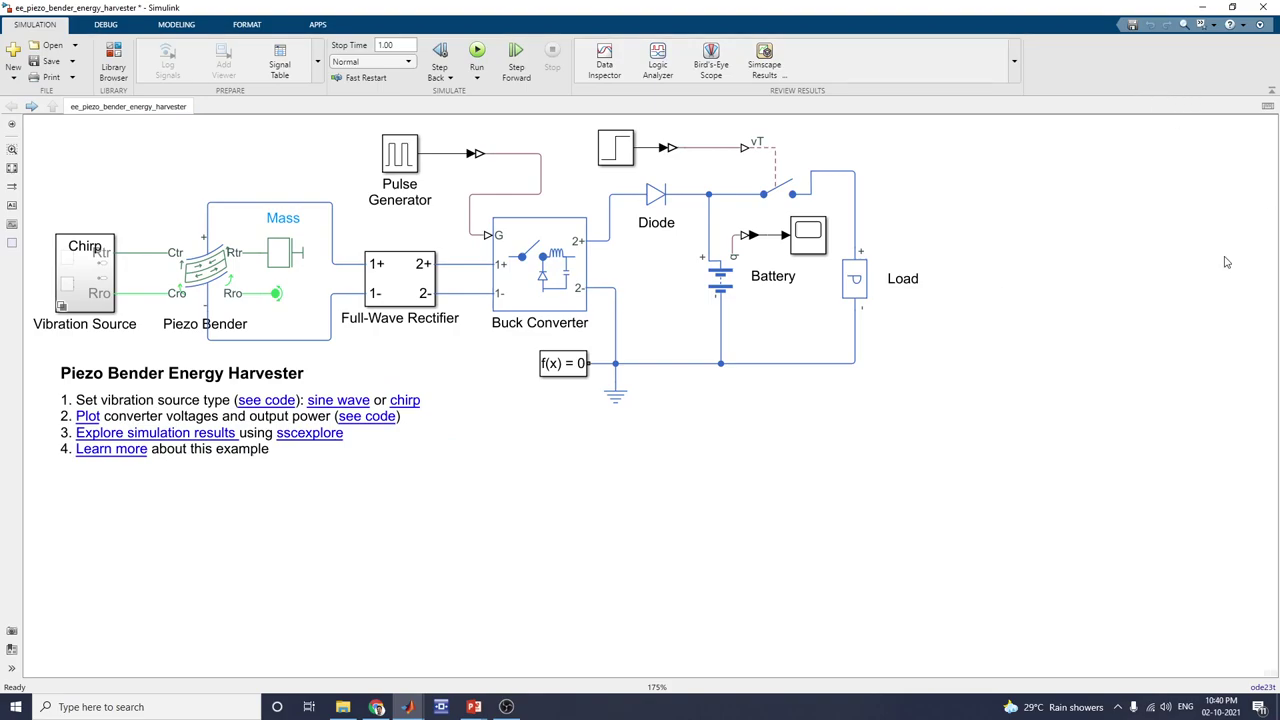
Switch to the PowerPoint slide show, compare the chirp and sinusoidal source results slides, and go back to the Simulink model slide
mouse_move(474, 704)
left_click(540, 665)
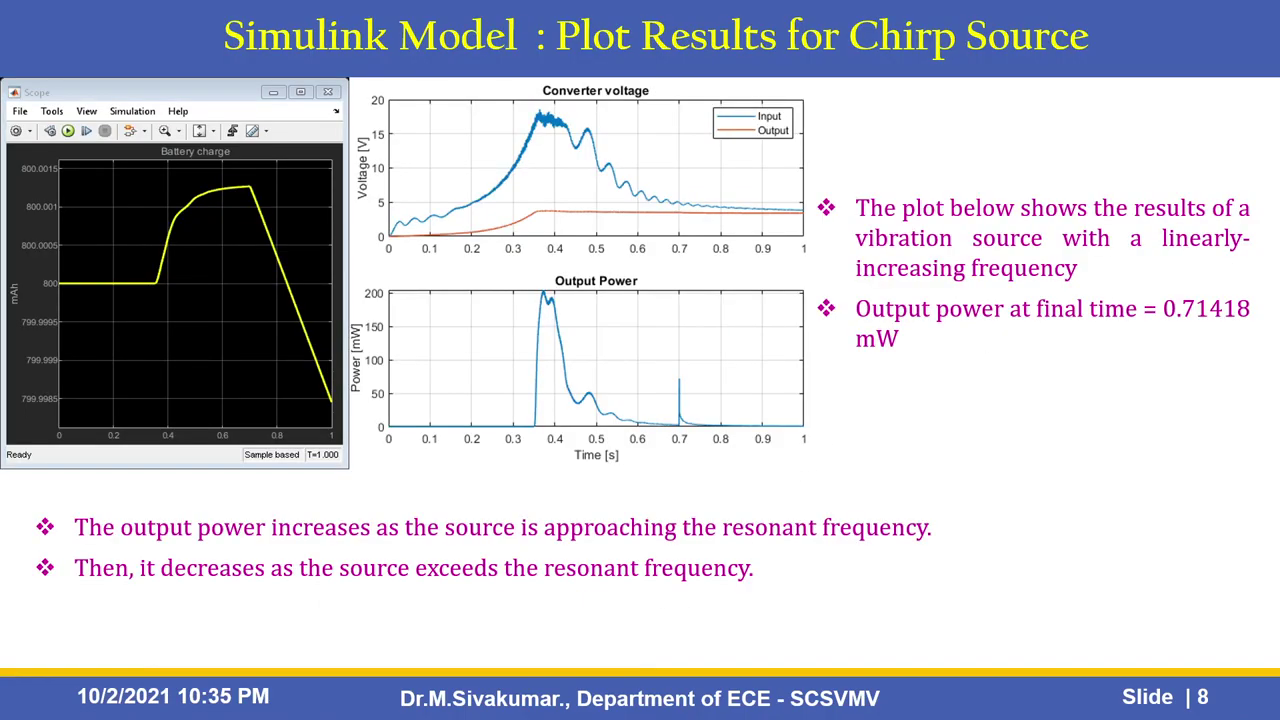
key("Left")
key("Left")
key("Right")
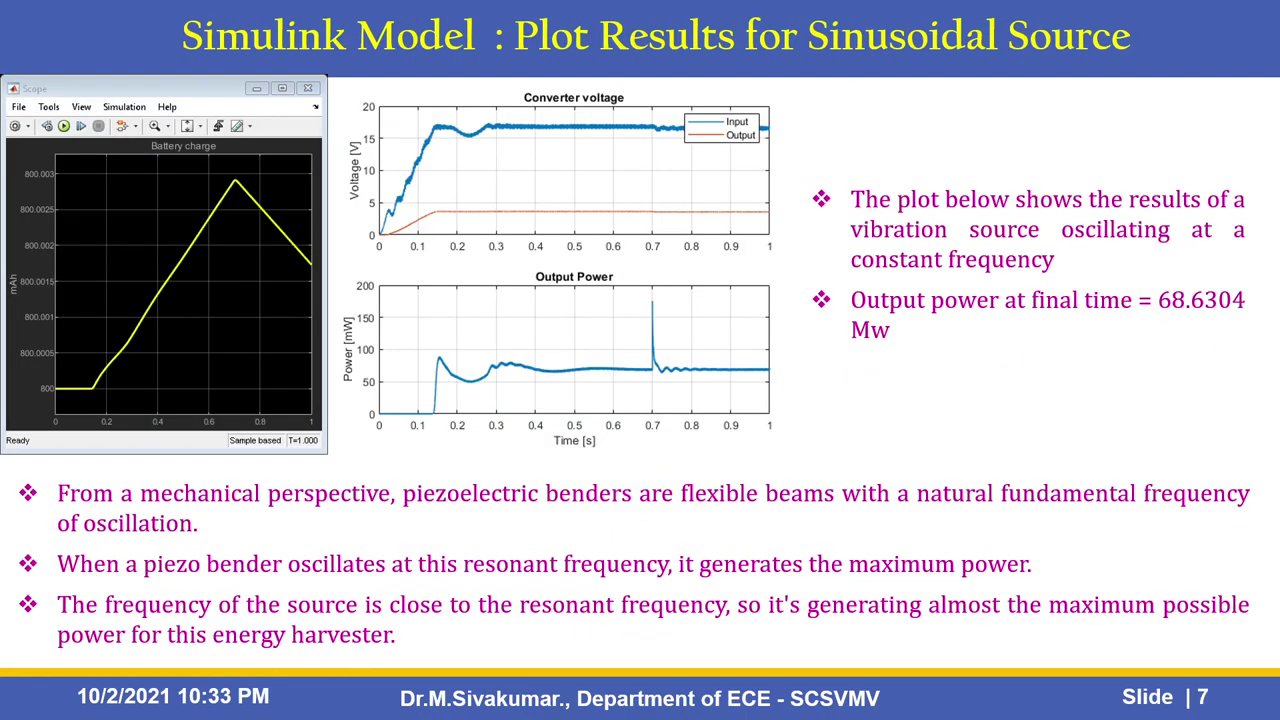
key("Right")
key("Left")
key("Left")
key("Left")
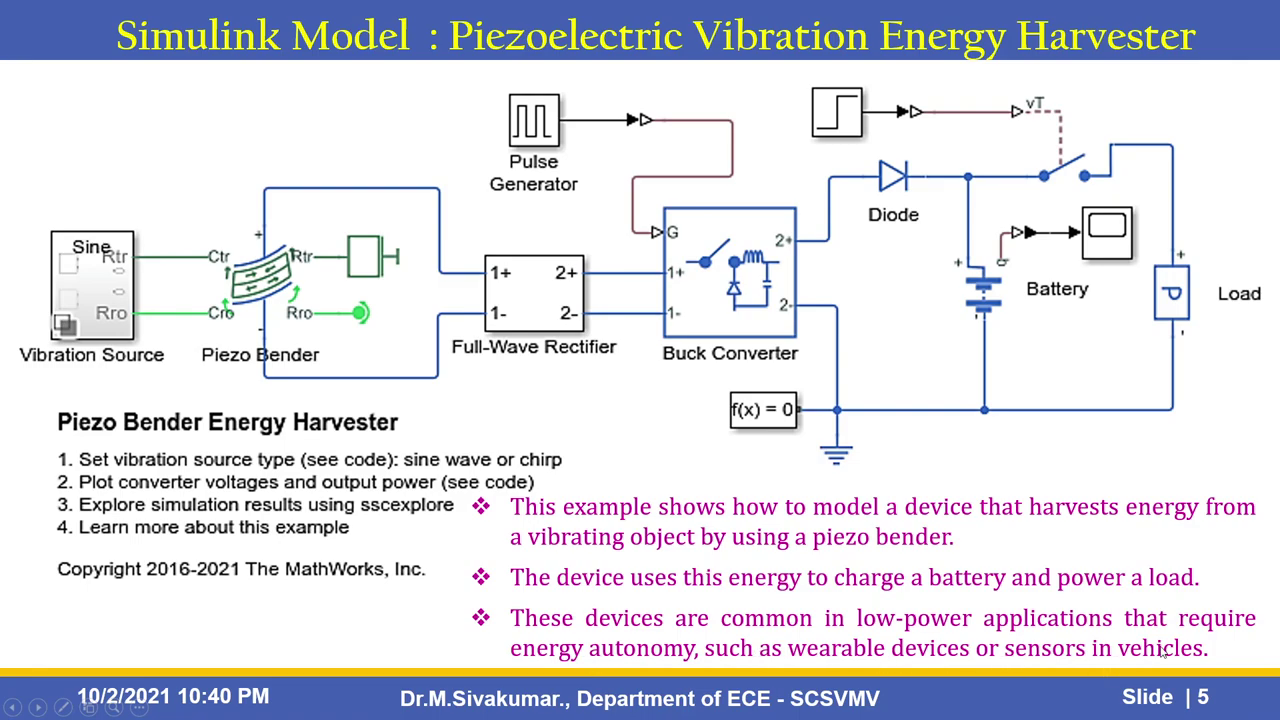
Go back to the title slide, end the slide show, and switch to the Simulink model
scroll(675, 238, "up", 3)
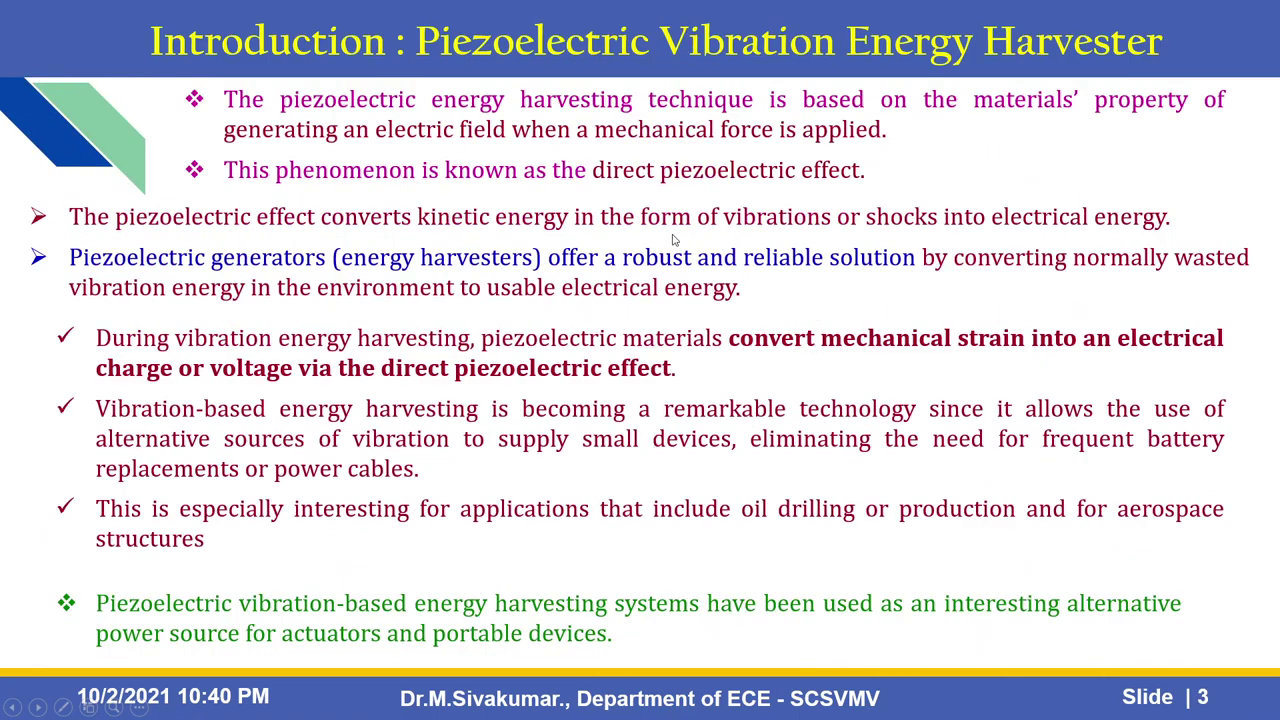
scroll(674, 240, "up", 1)
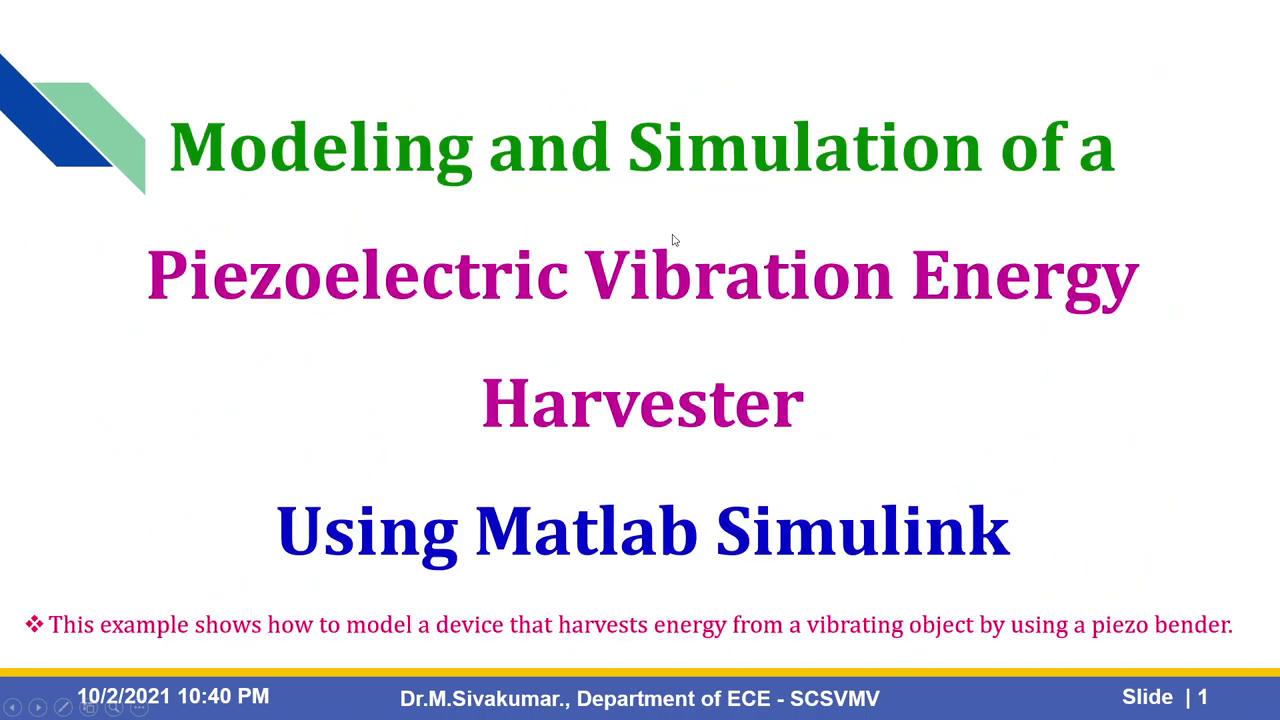
key("Escape")
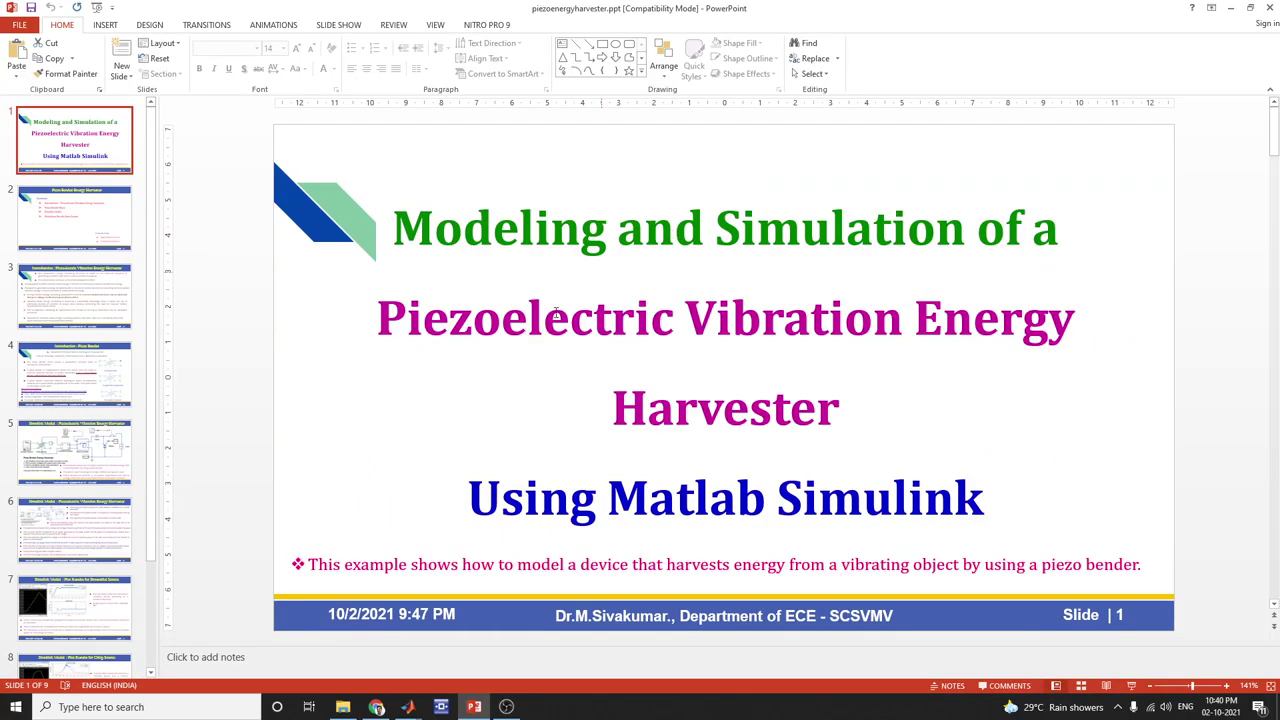
mouse_move(408, 712)
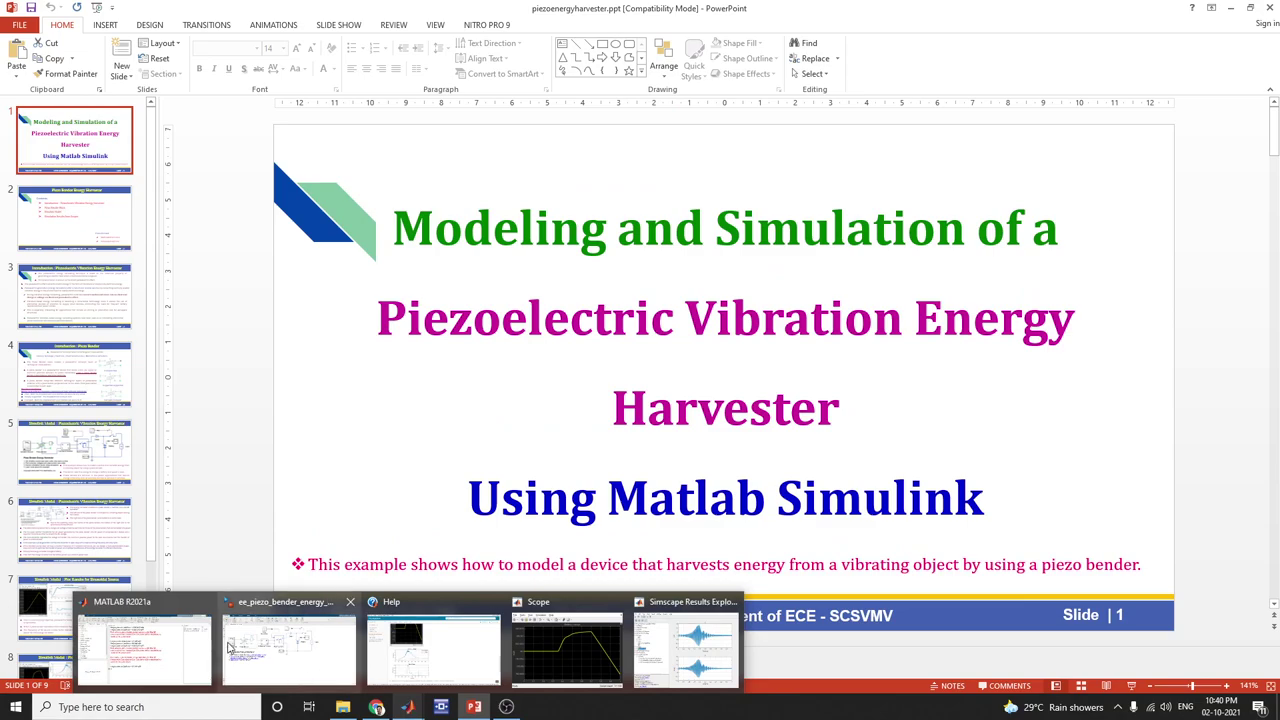
left_click(268, 648)
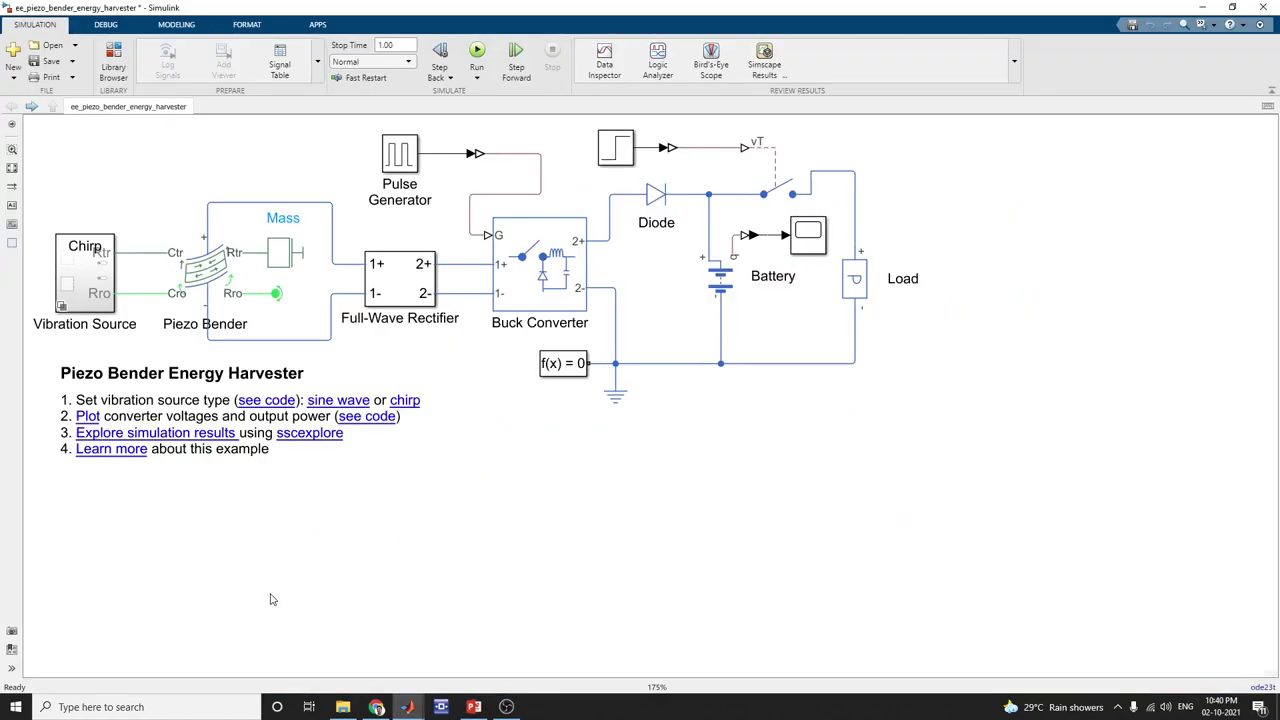